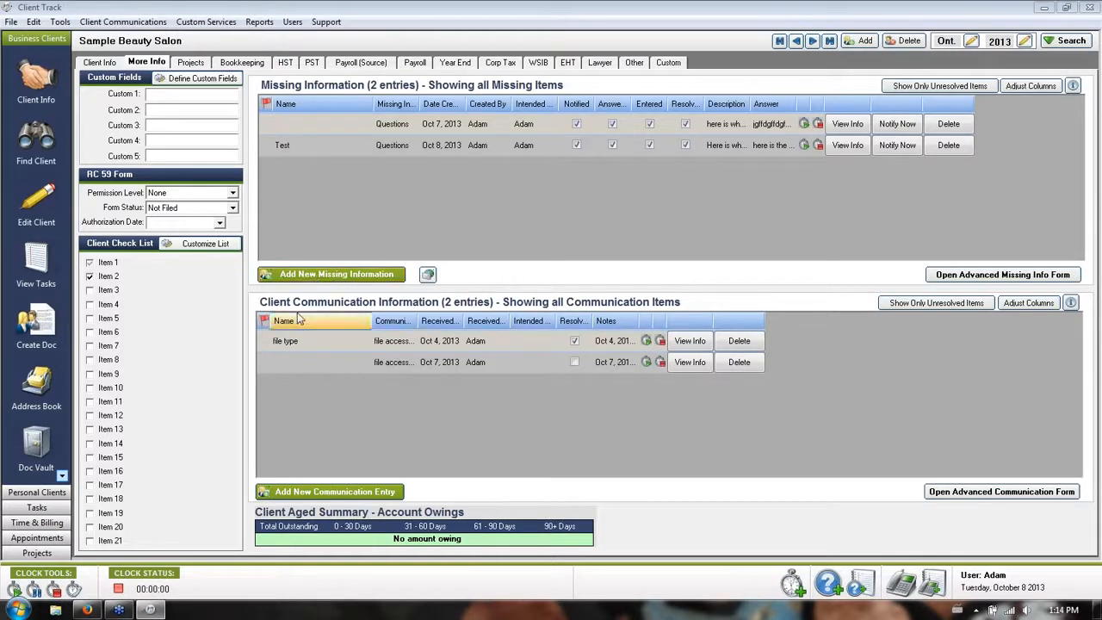
click(307, 276)
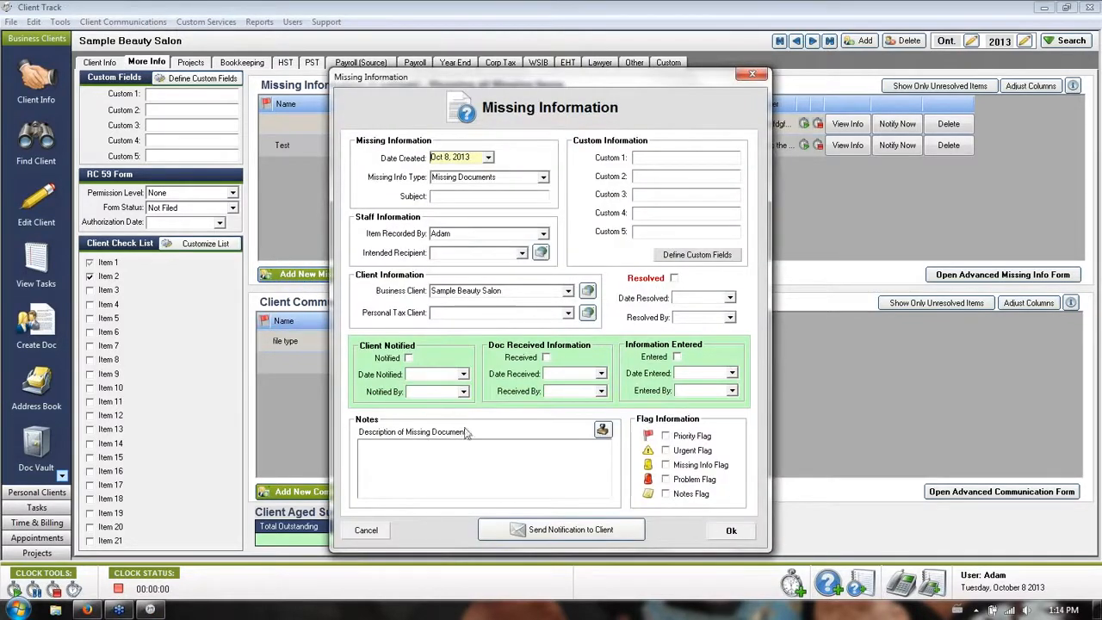
drag(510, 291, 431, 291)
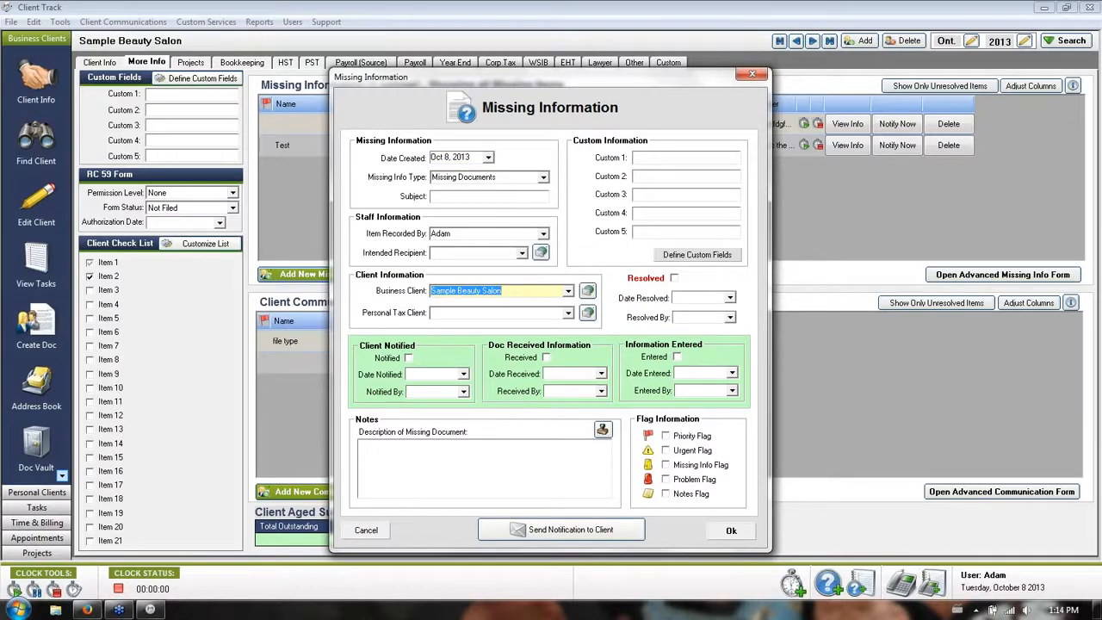
click(543, 177)
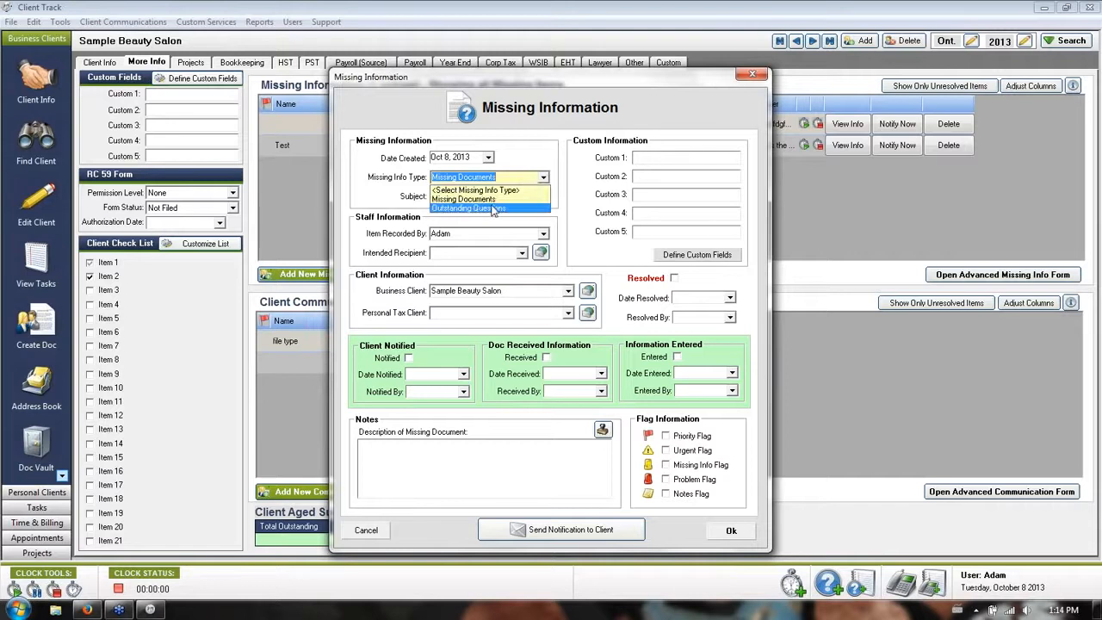
click(573, 206)
click(380, 532)
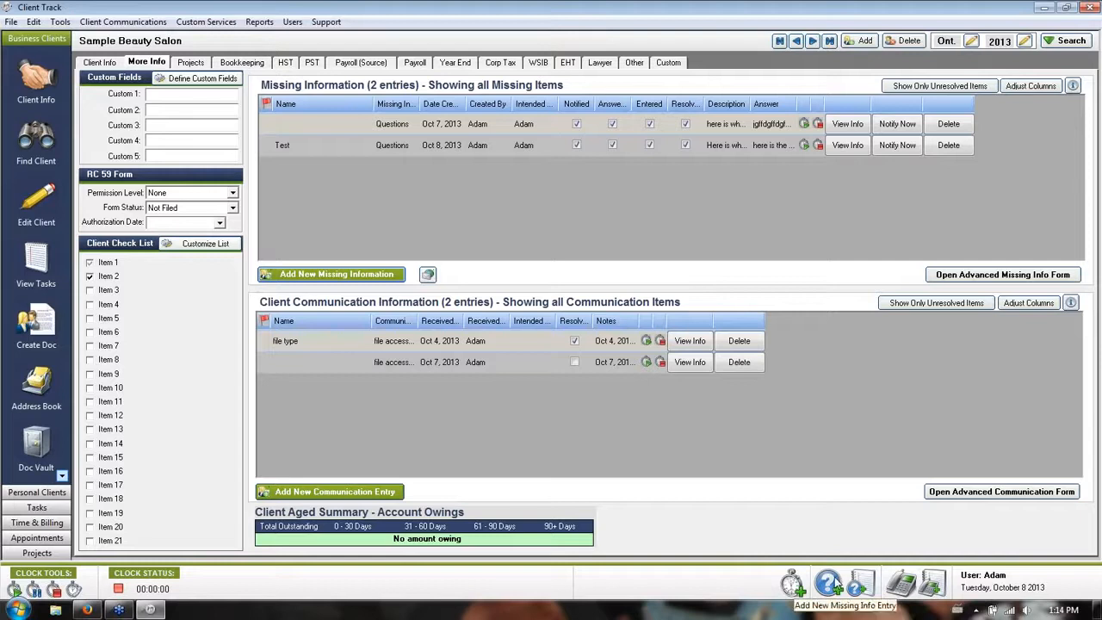
click(371, 275)
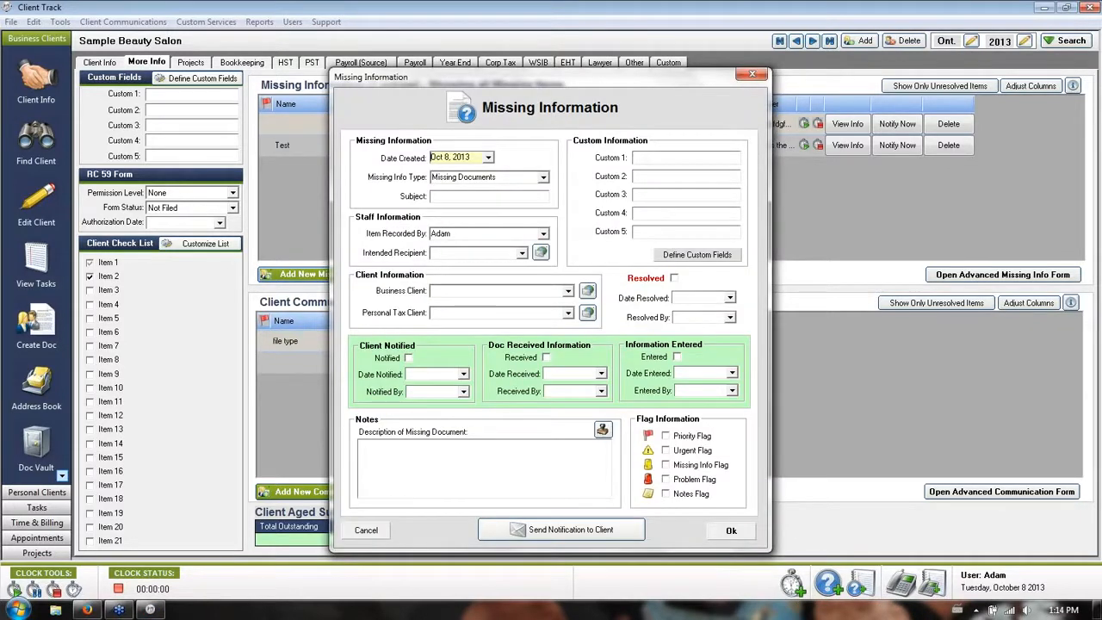
click(568, 292)
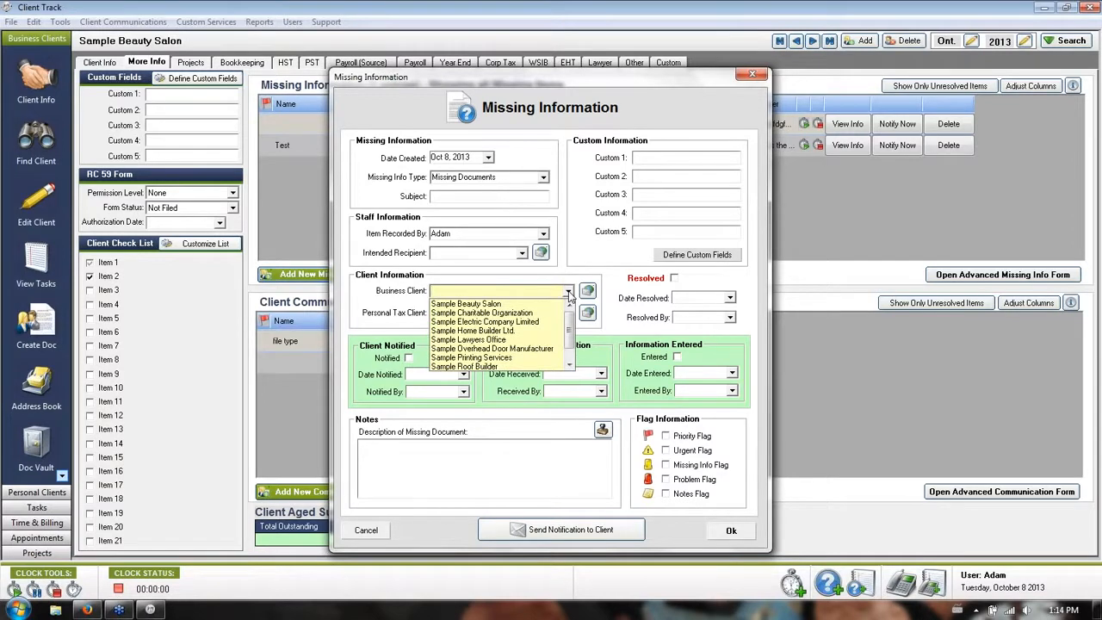
click(568, 295)
click(366, 529)
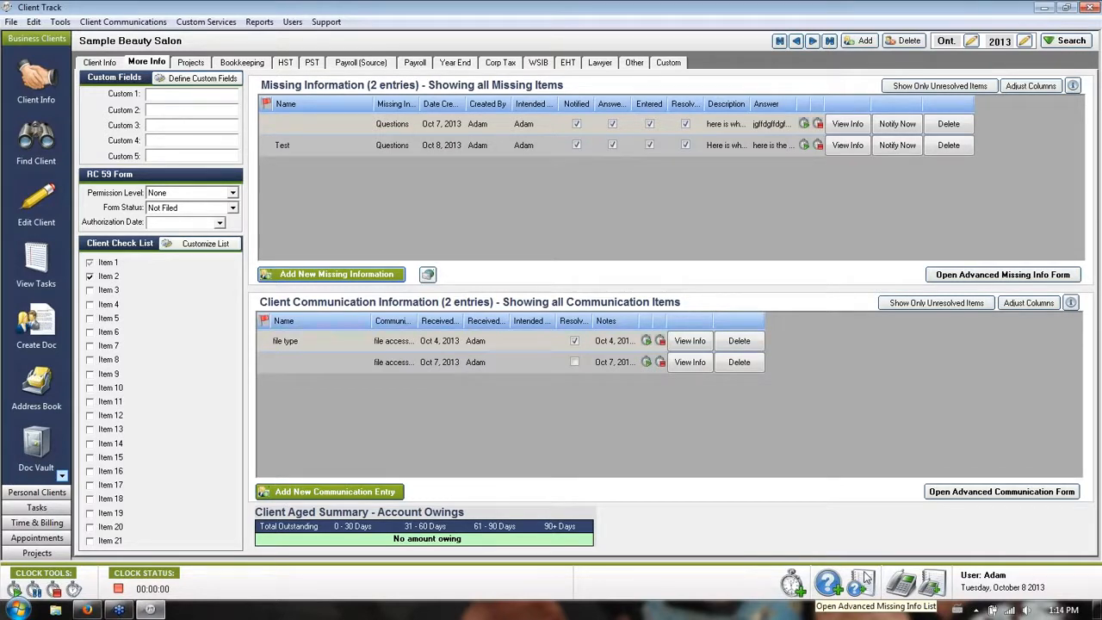
- Start a missing information entry for Sample Beauty Salon as Outstanding Questions, with subject "test" and a staff member as intended recipient
click(289, 276)
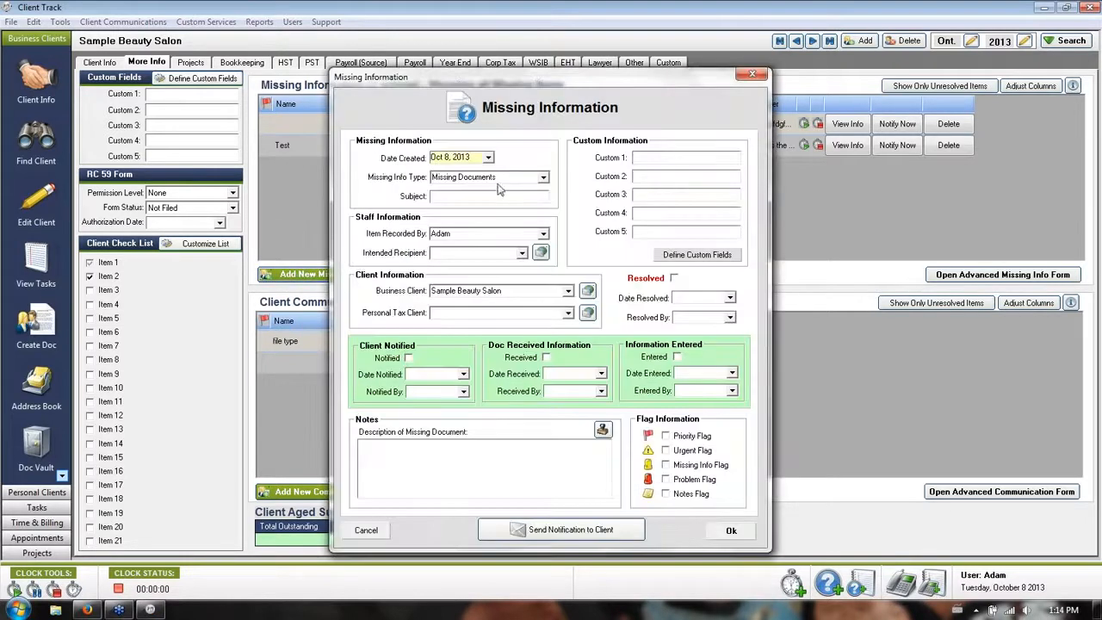
click(543, 178)
click(492, 209)
key(Tab)
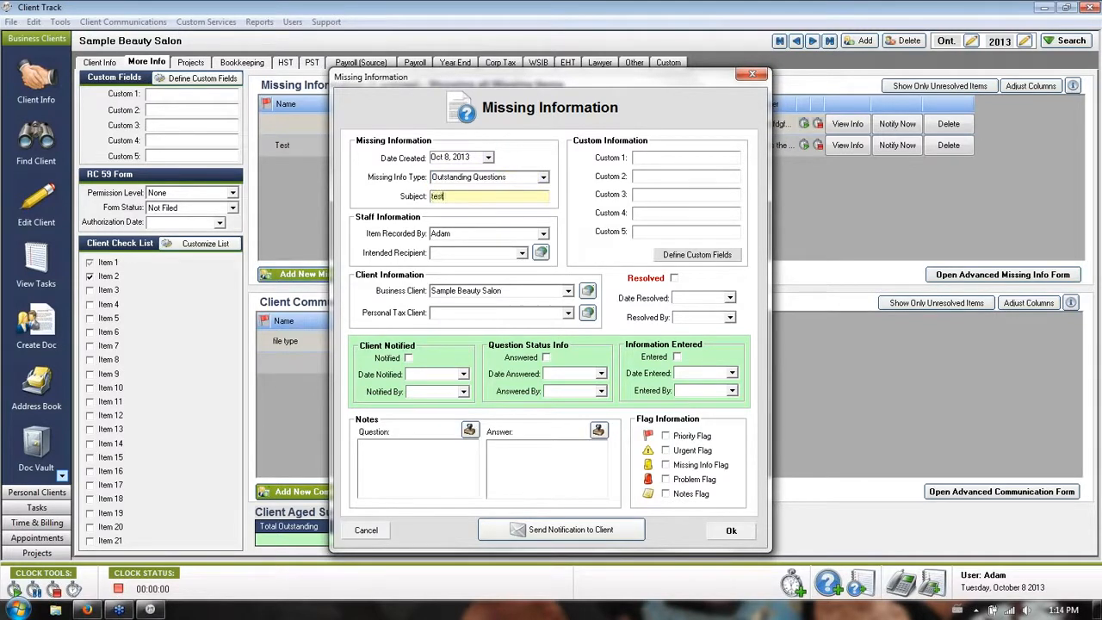
click(521, 253)
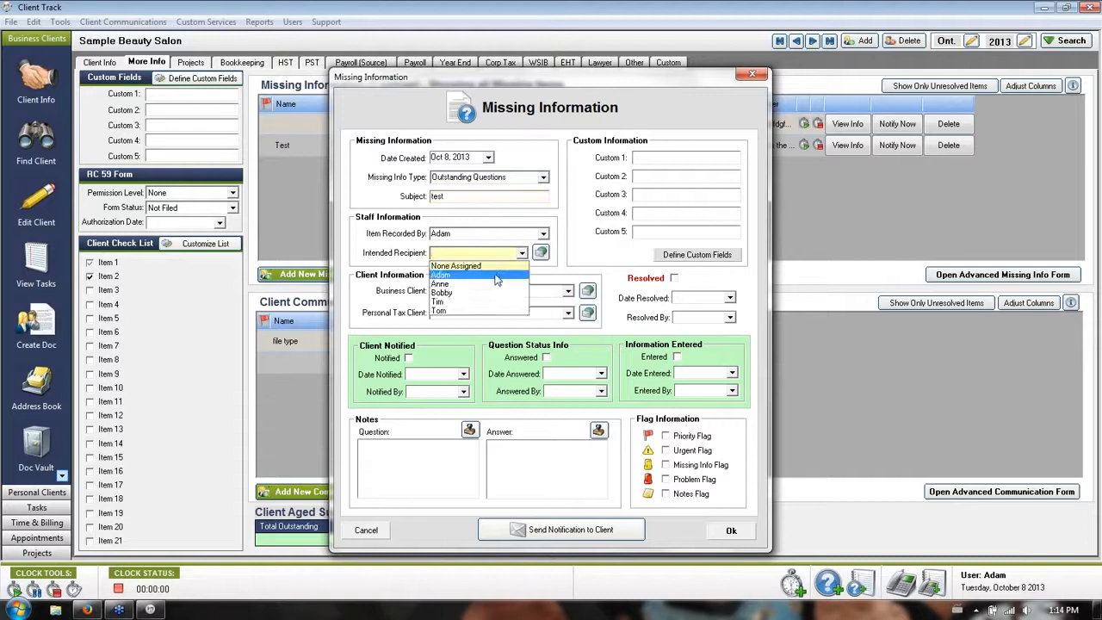
click(460, 290)
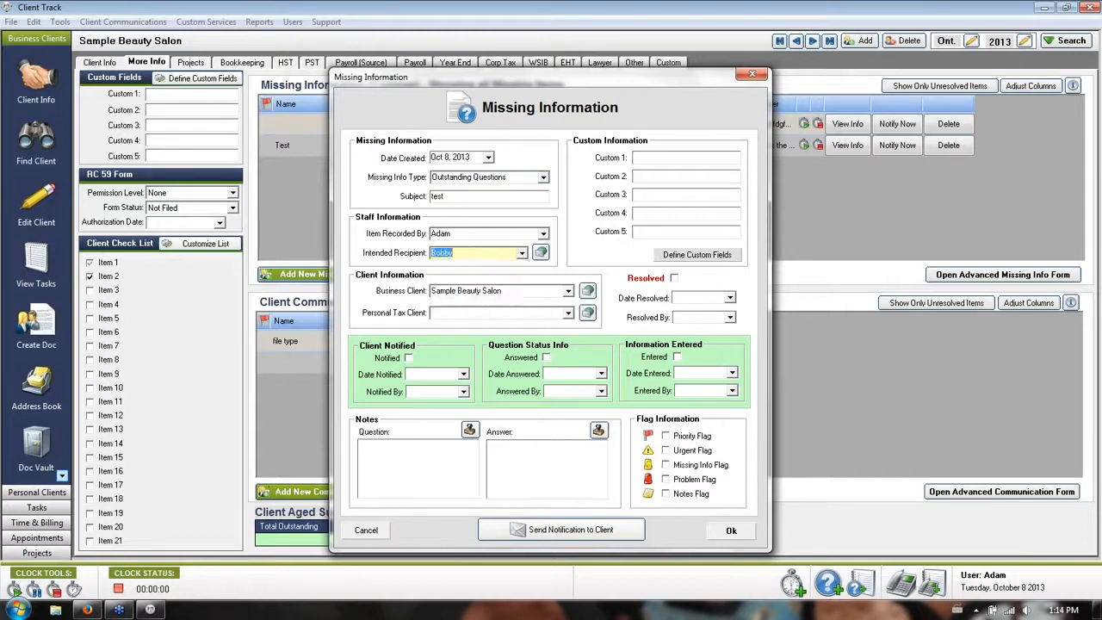
- Enter the question "This is what i need you to find out for me" and mark the client as notified
click(445, 443)
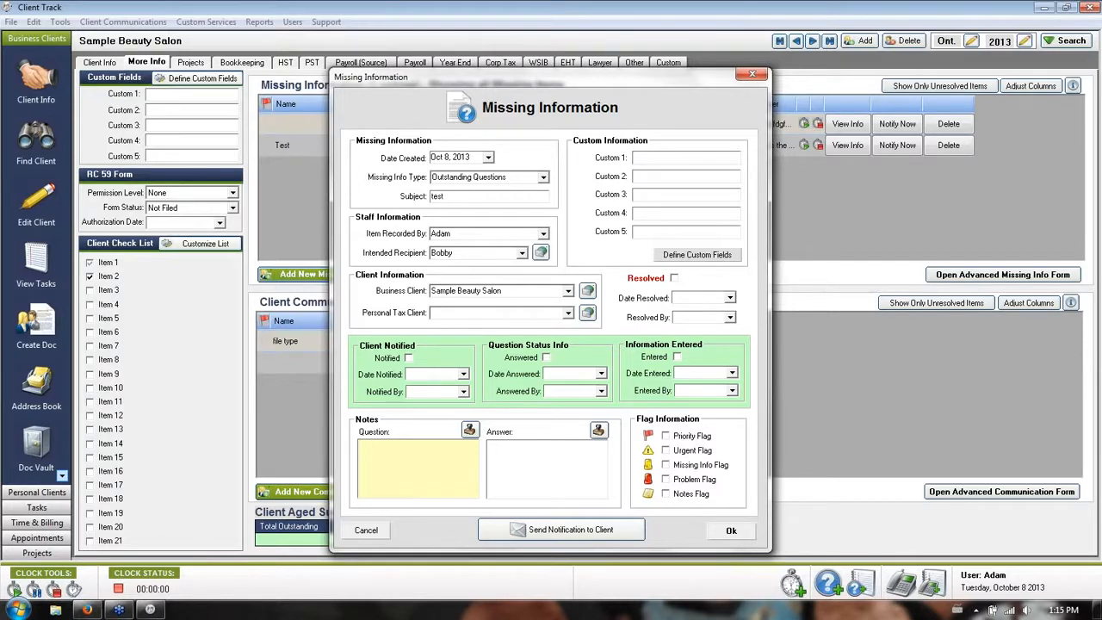
text(This is what i need you to find out forme)
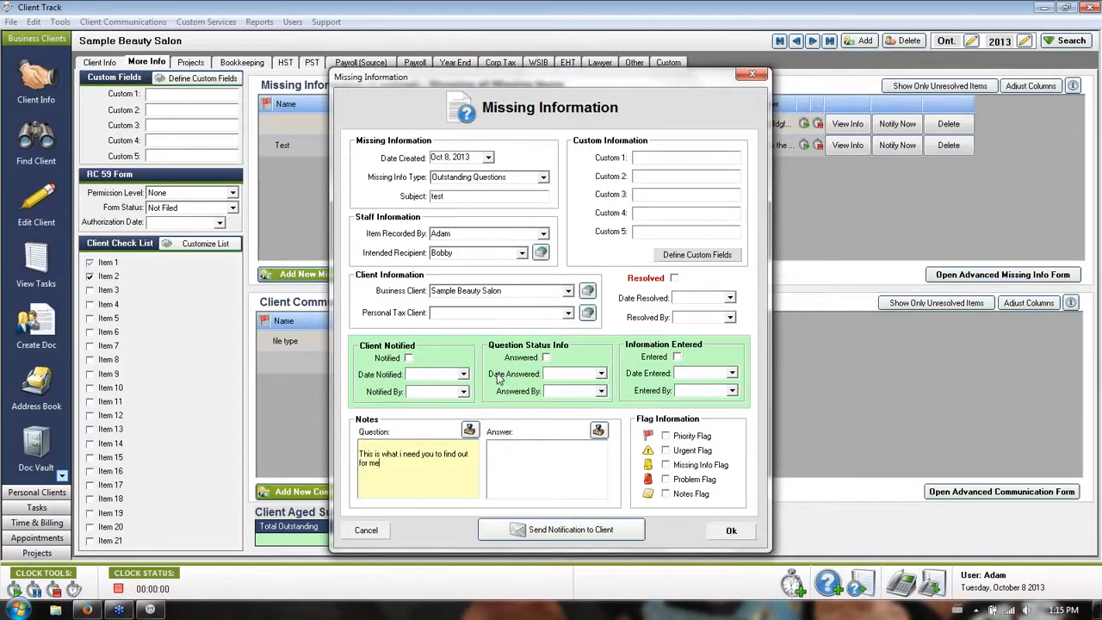
click(408, 358)
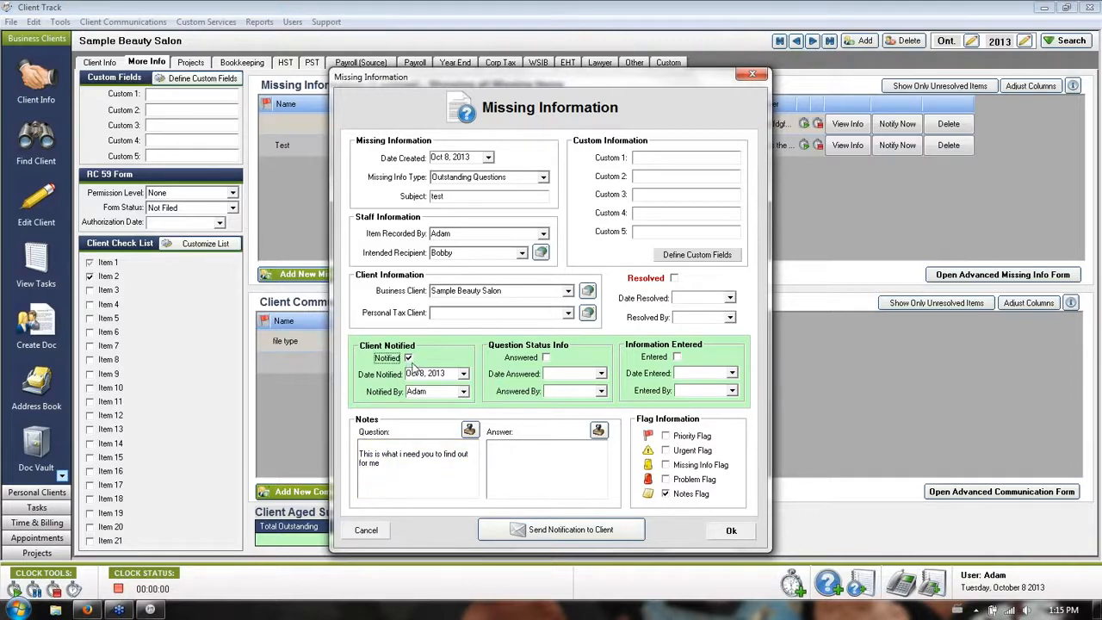
- Generate the email notification to the client, review its message text through the closing line, and cancel without sending
click(561, 534)
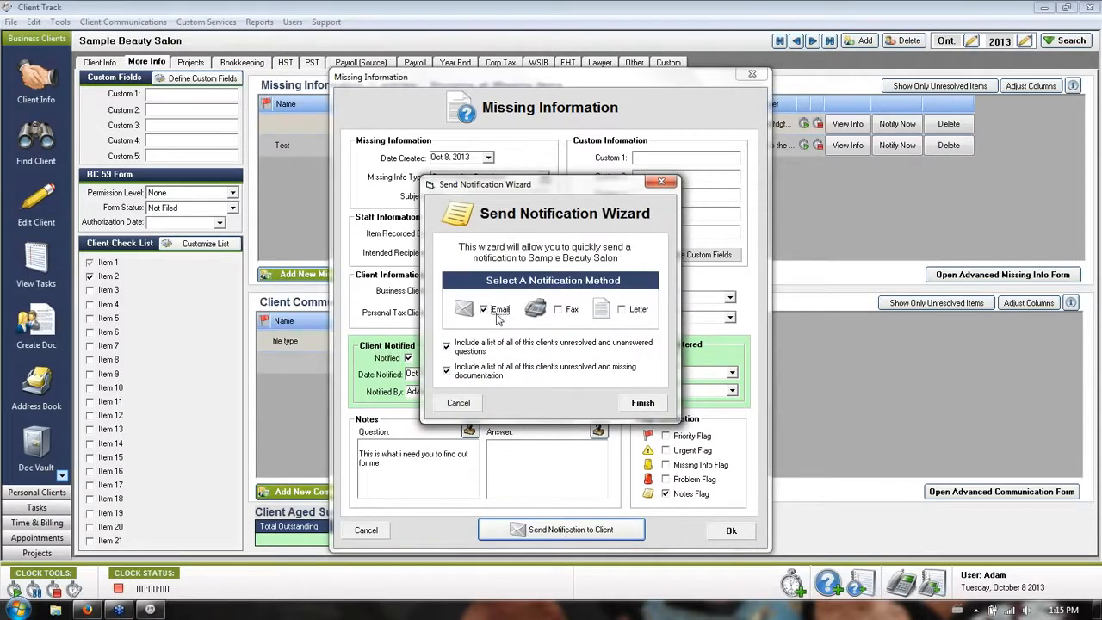
click(637, 410)
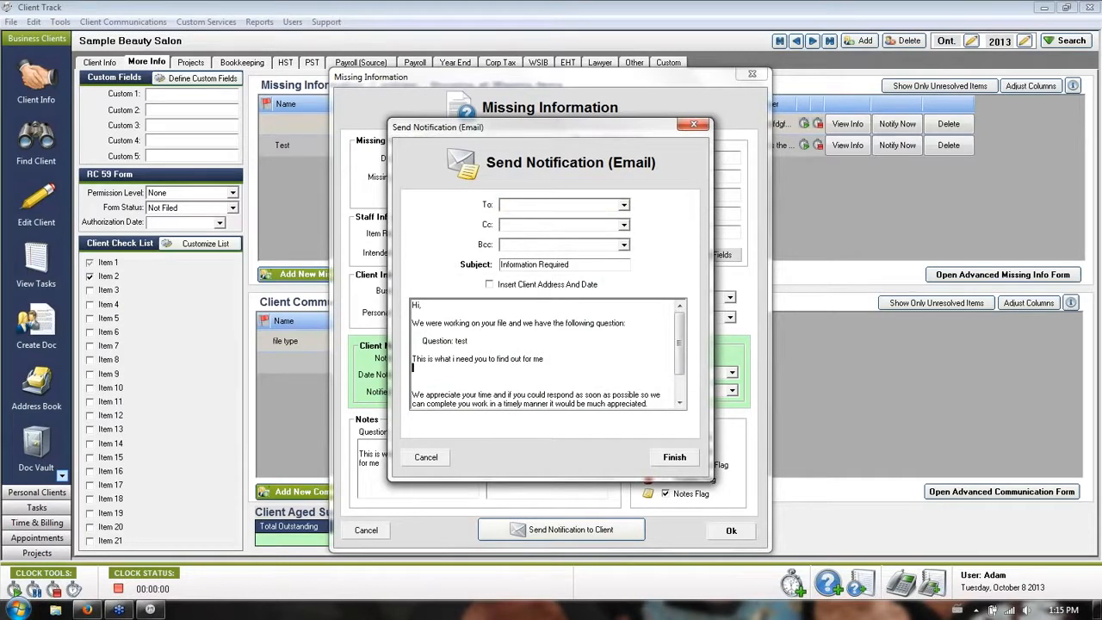
scroll(688, 327, down, 3)
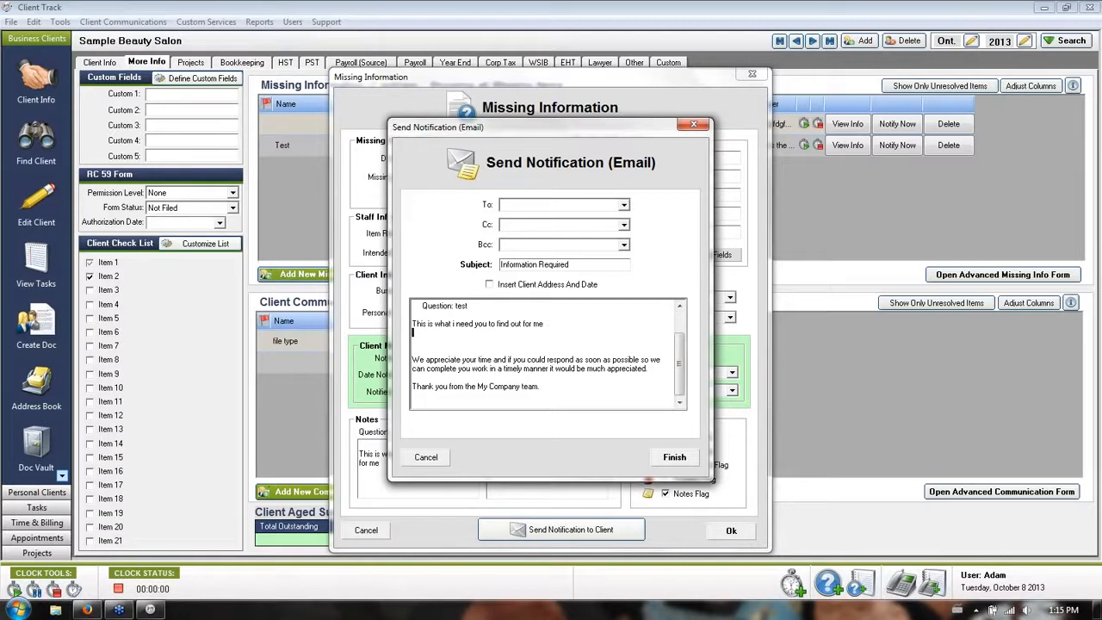
drag(540, 386, 476, 385)
click(540, 386)
click(425, 456)
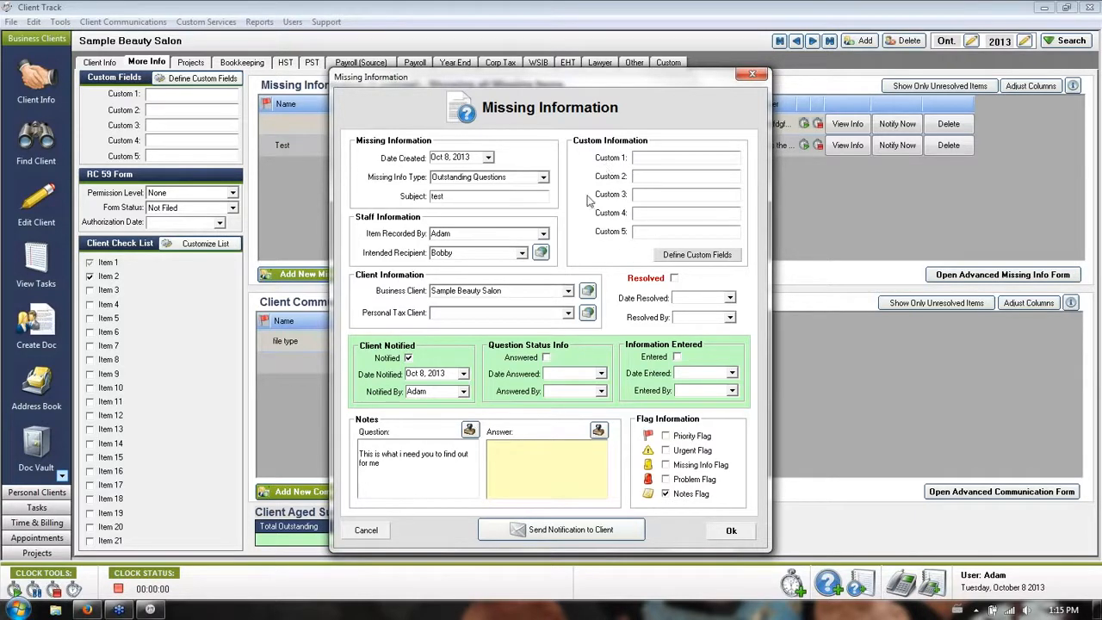
- Save the missing information entry with its question text
click(379, 469)
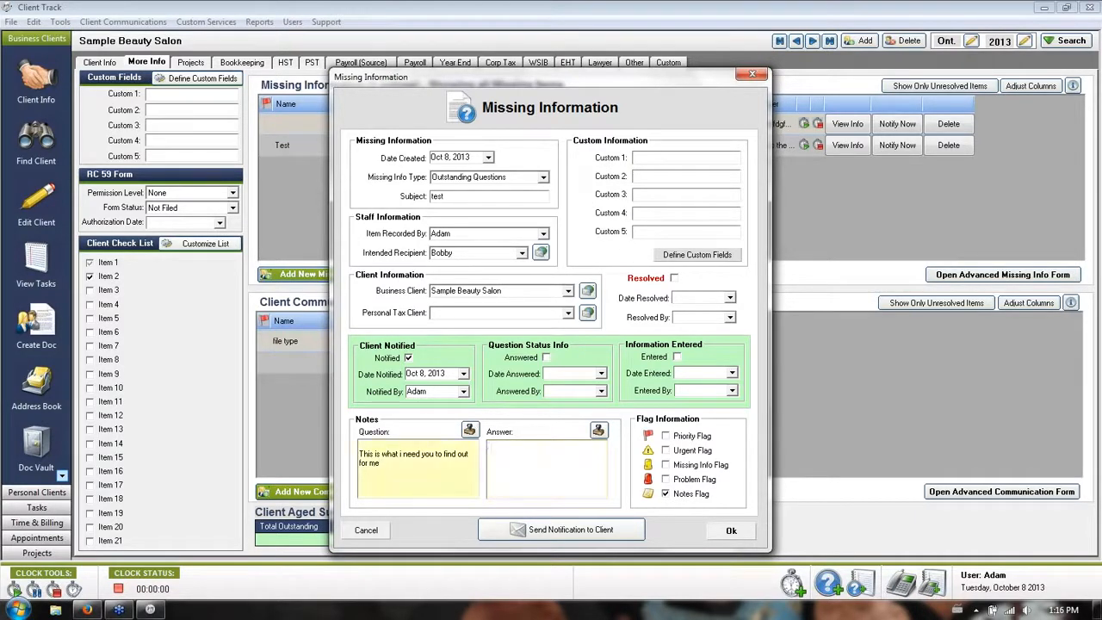
key(ctrl+a)
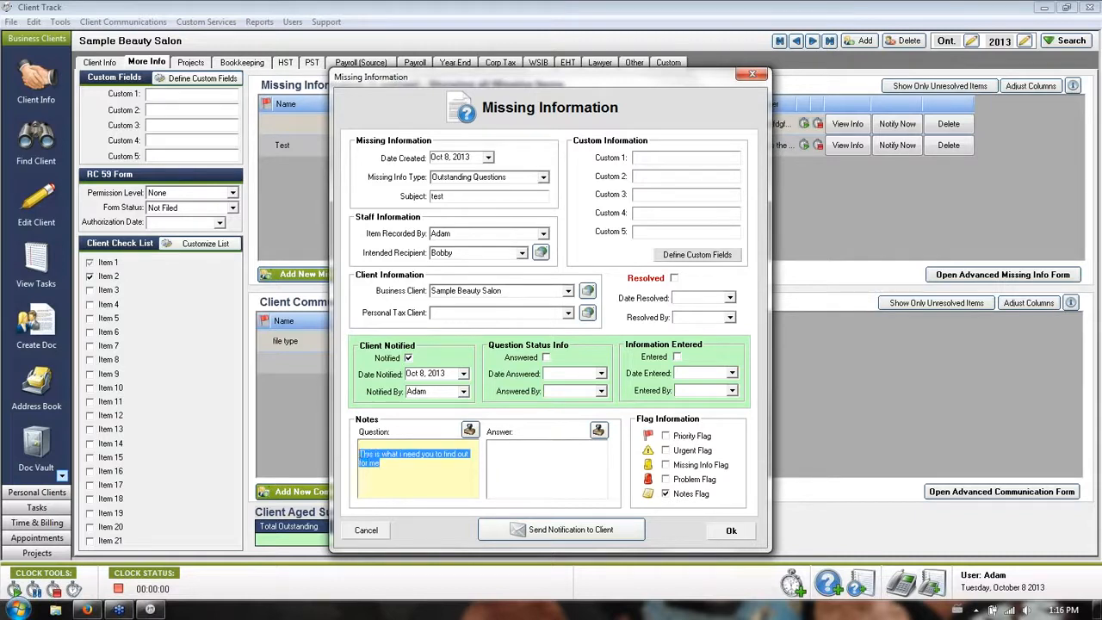
click(381, 464)
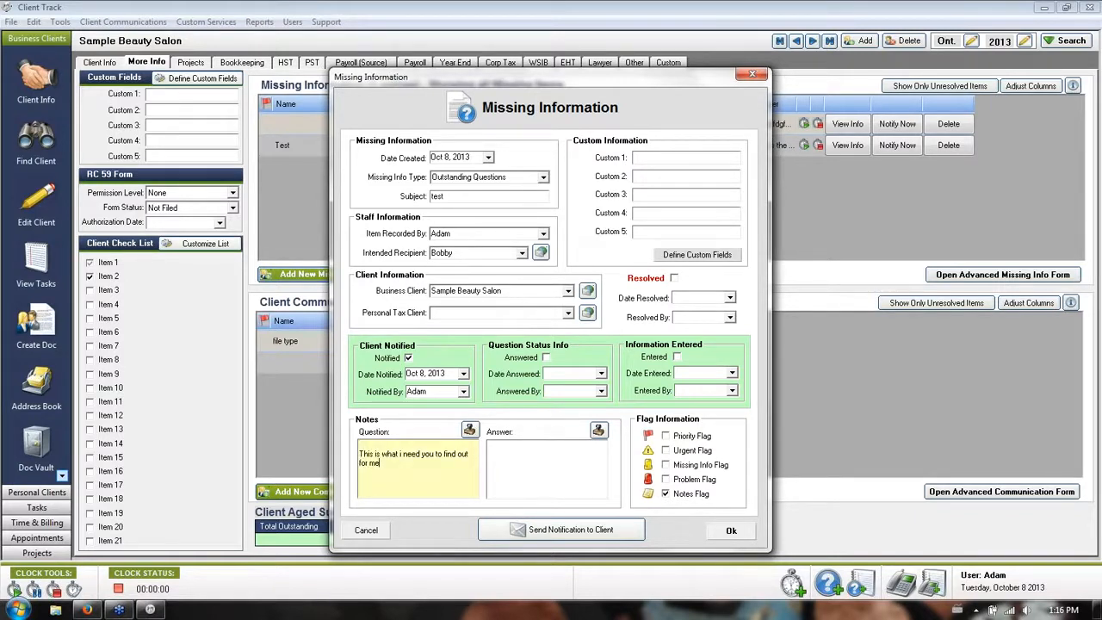
click(730, 530)
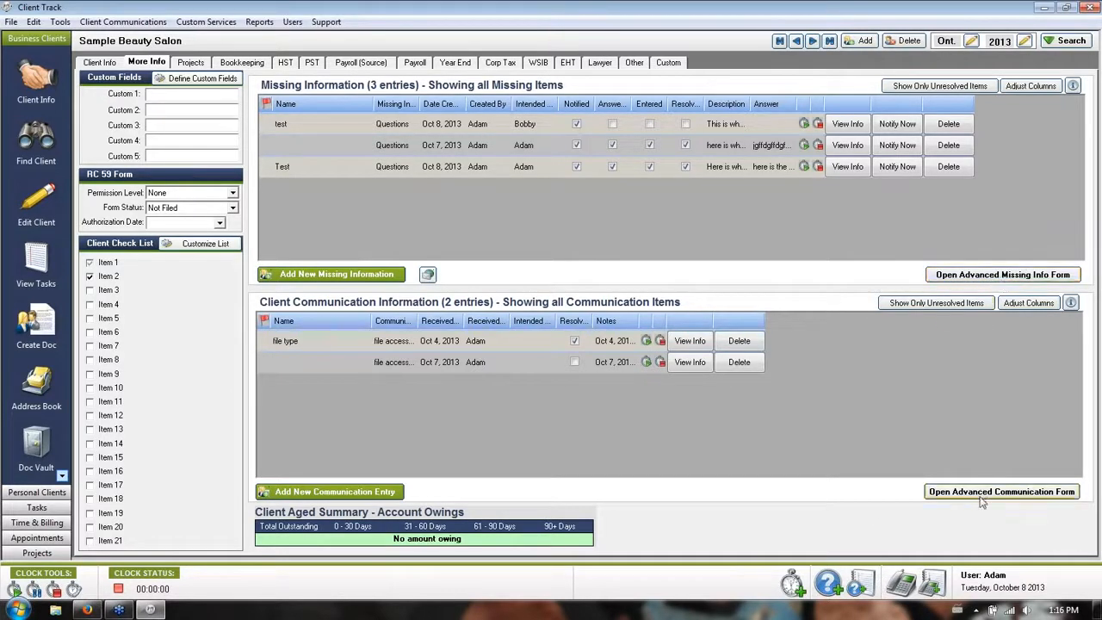
- Open the advanced missing info list, view the communication log list beside it, and close the communication log list
click(965, 281)
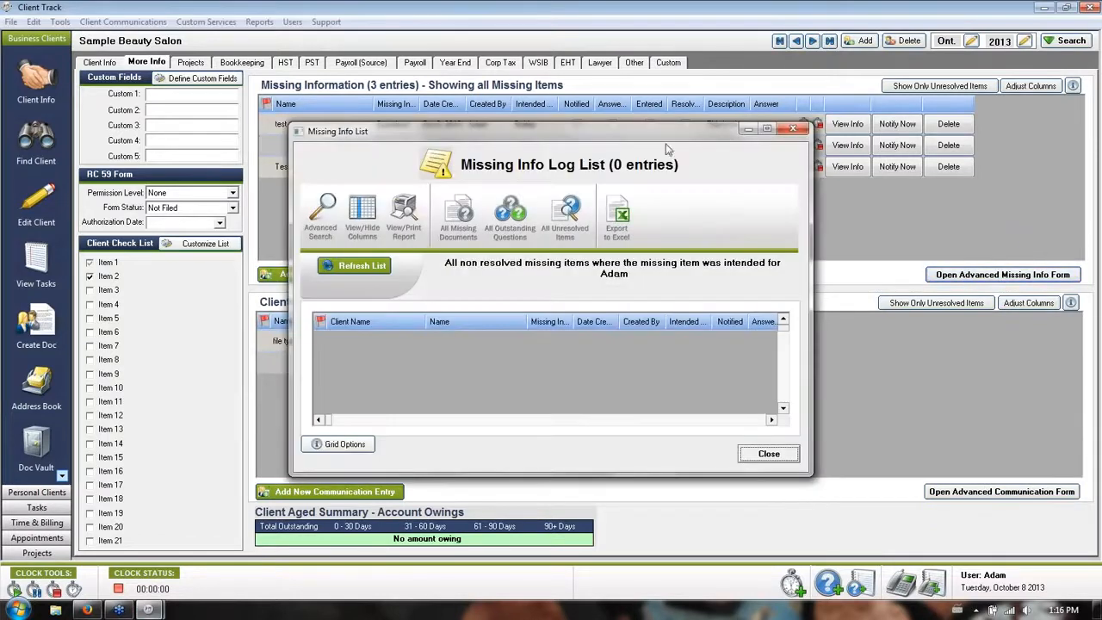
drag(658, 136, 385, 113)
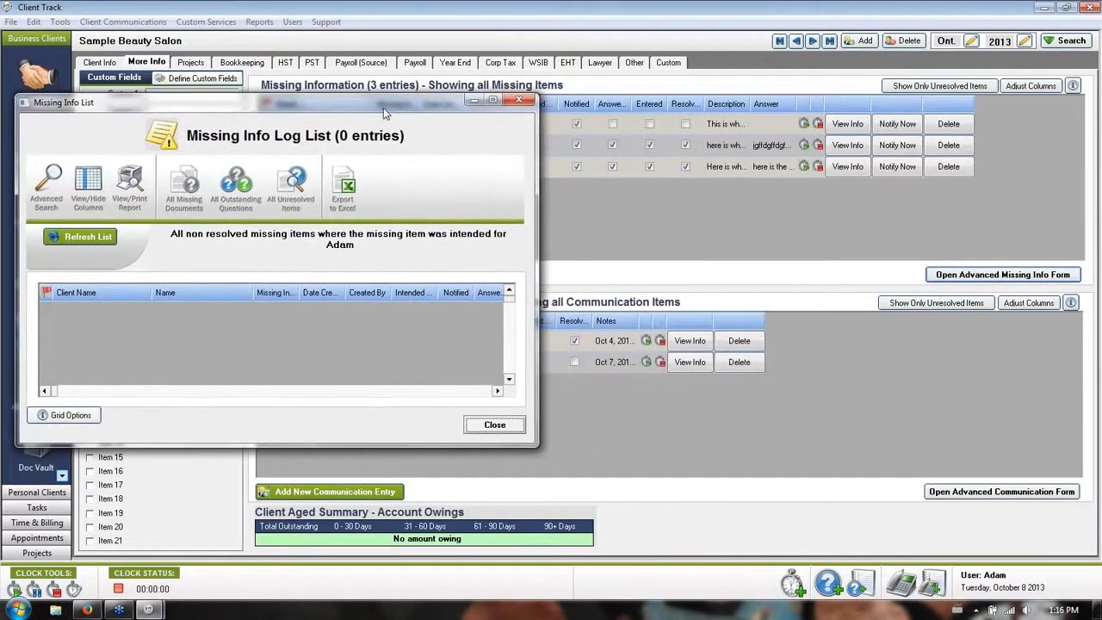
click(981, 491)
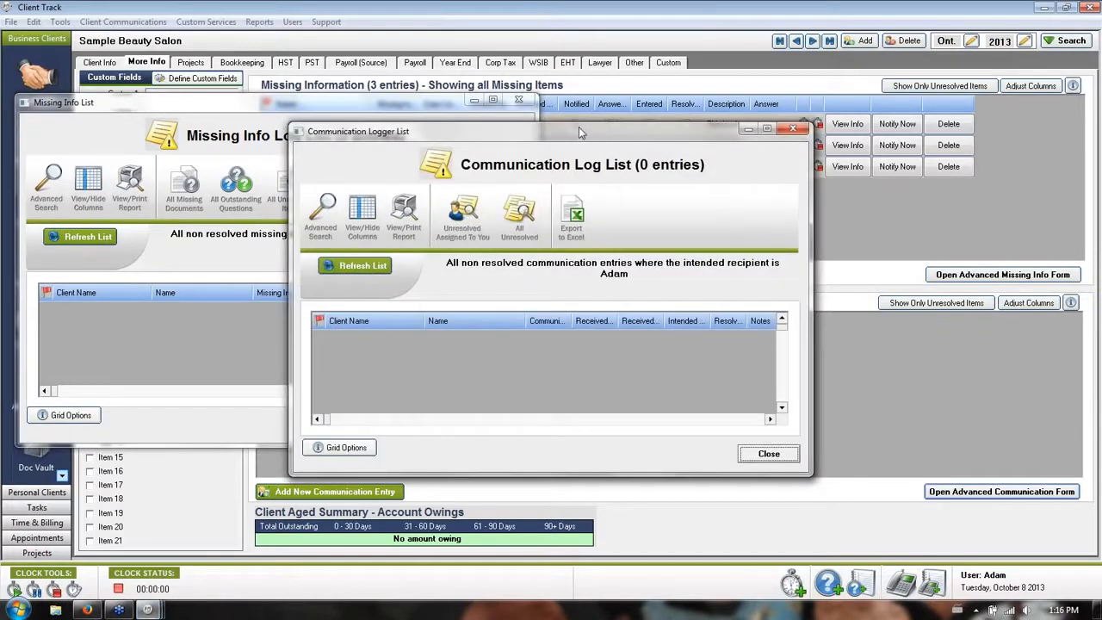
drag(580, 129, 831, 100)
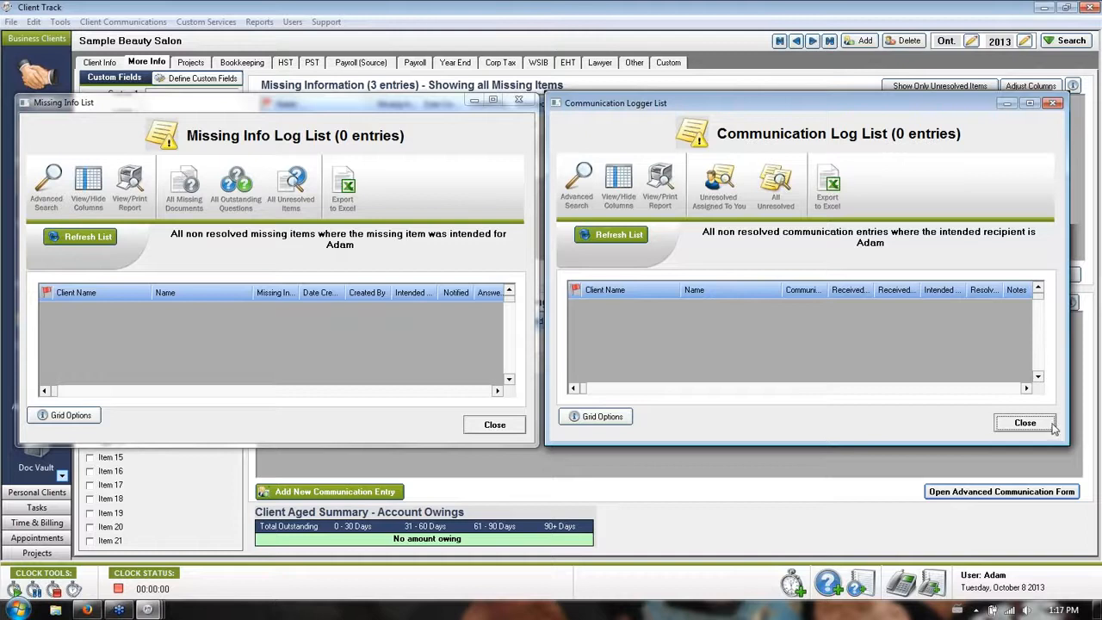
click(1024, 422)
- Filter the missing info list with an advanced search for unresolved items allocated to Sample Beauty Salon
click(53, 176)
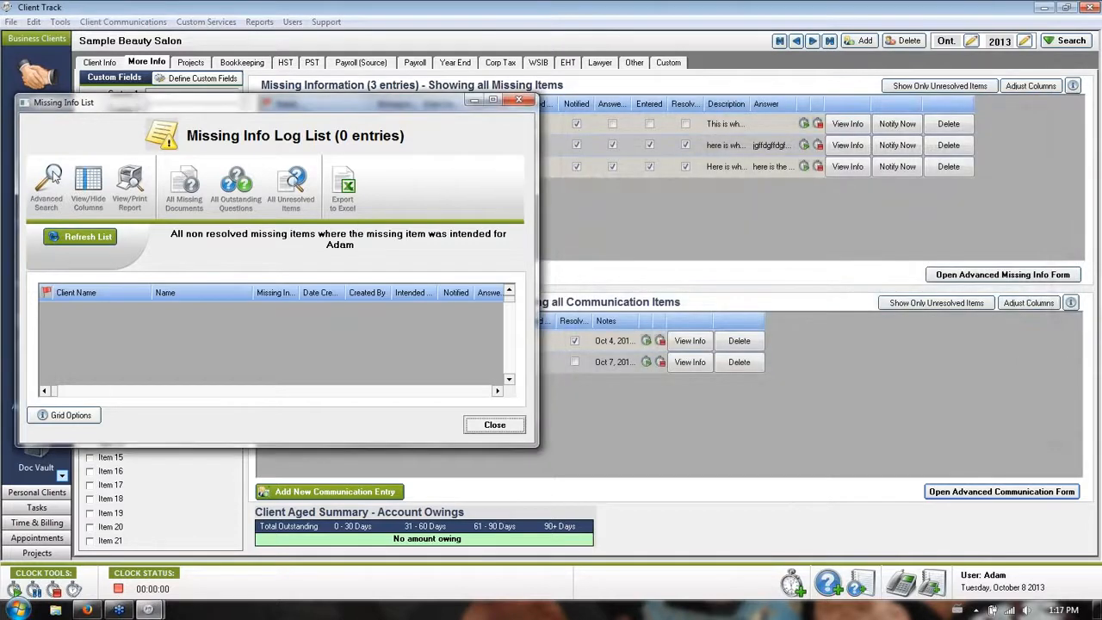
click(394, 251)
click(523, 275)
click(510, 290)
click(695, 441)
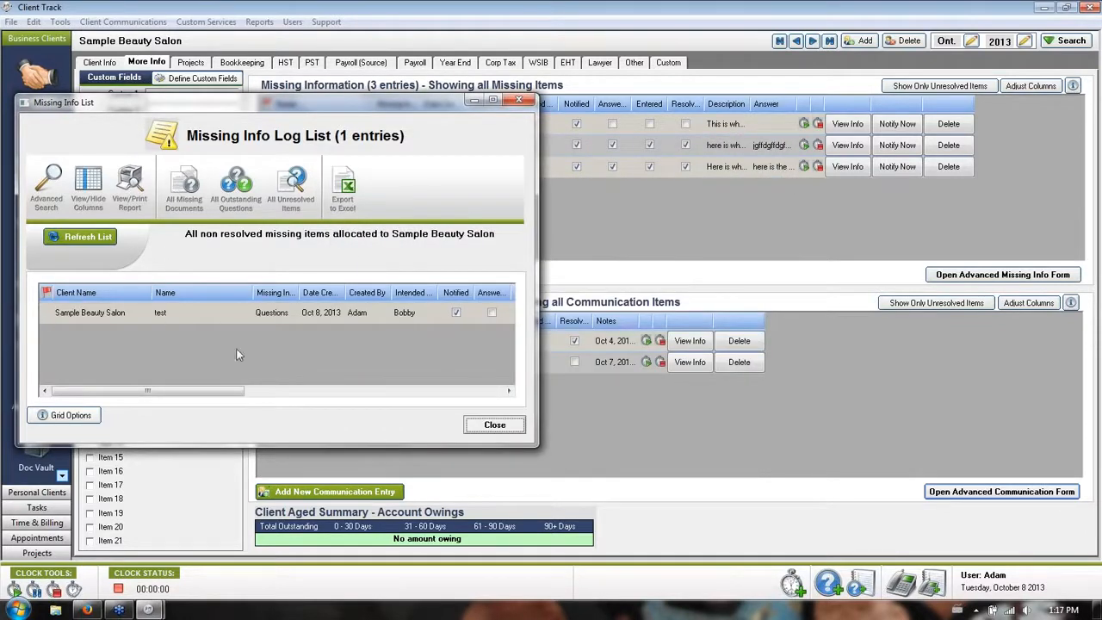
- Switch to another client record and return to Sample Beauty Salon through its entry in the missing info list
click(812, 42)
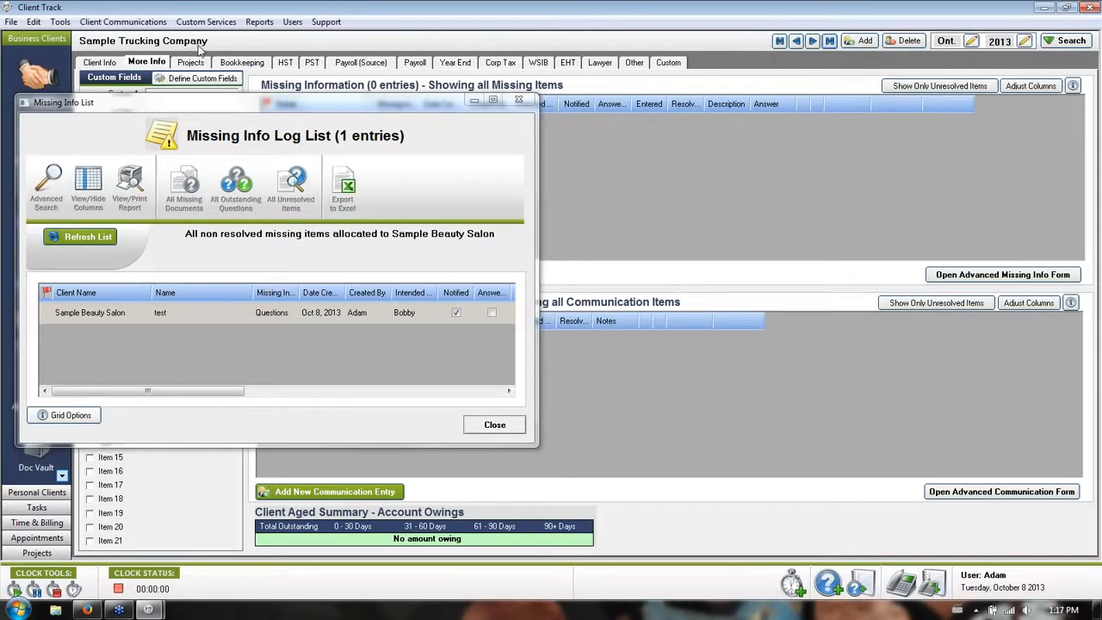
double_click(95, 313)
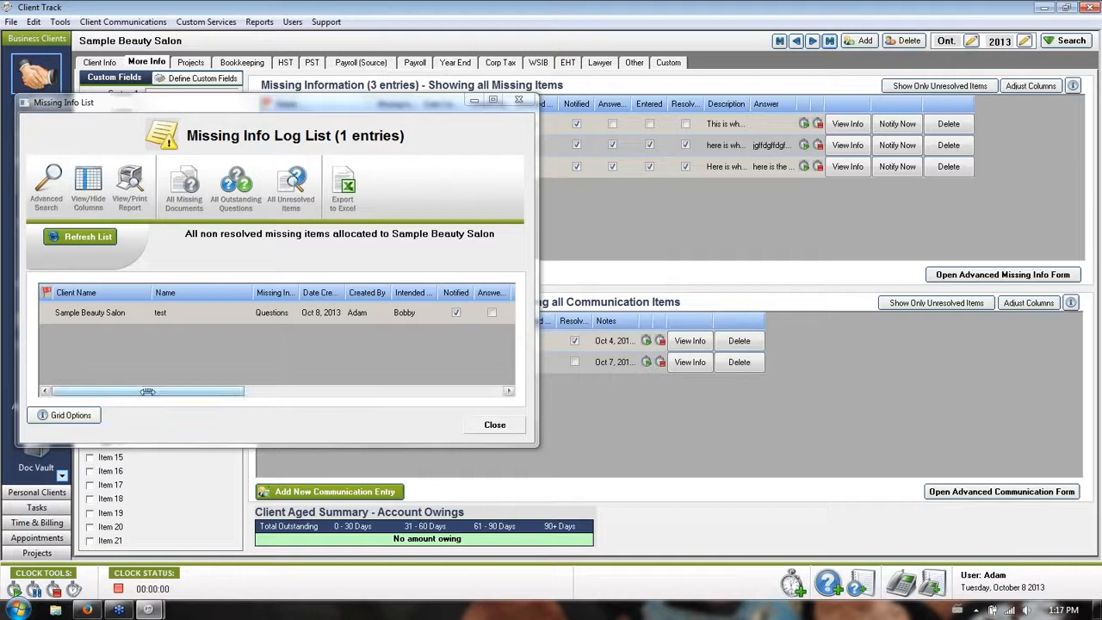
- Open the listed "test" entry, enter the answer "here is the answer you needed from me", and stamp it with the date, time and user
drag(147, 390, 316, 384)
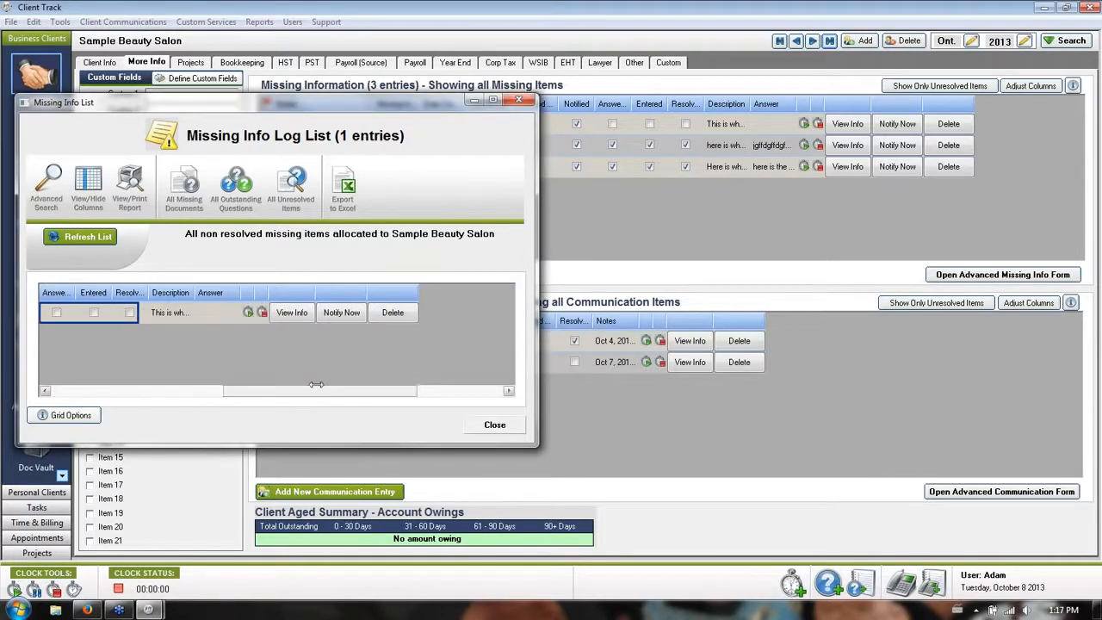
click(291, 312)
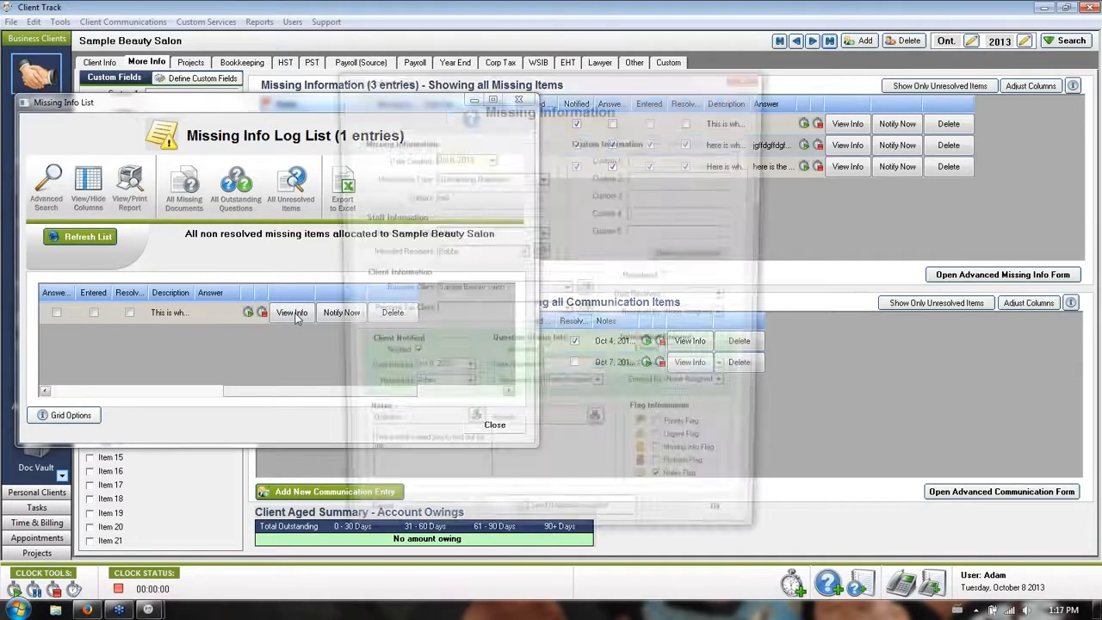
click(508, 451)
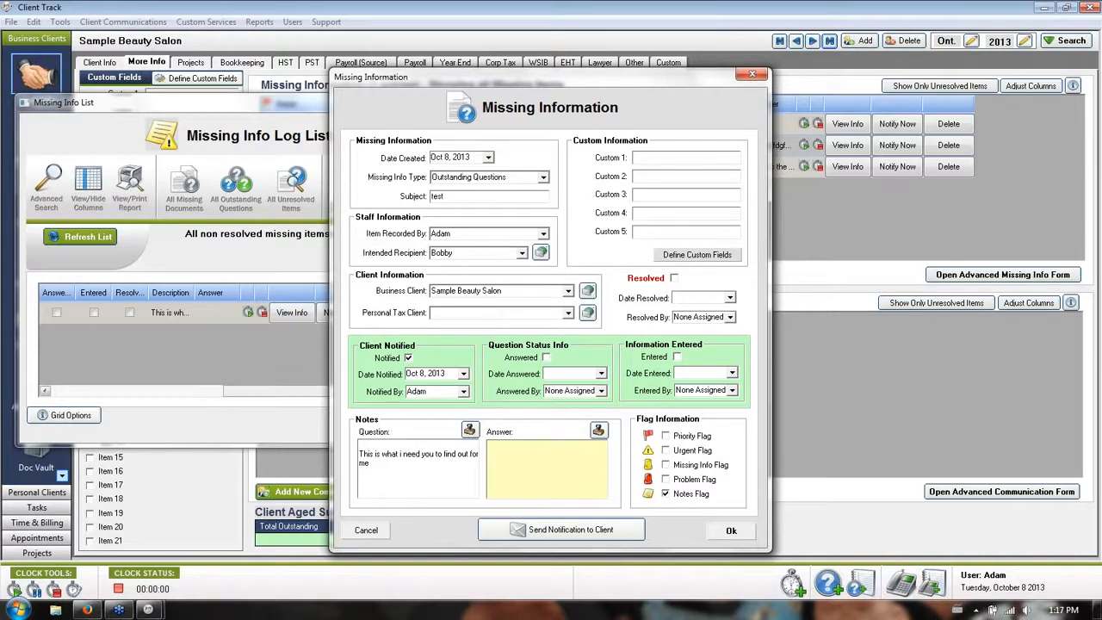
text(here is the answer you needed from me)
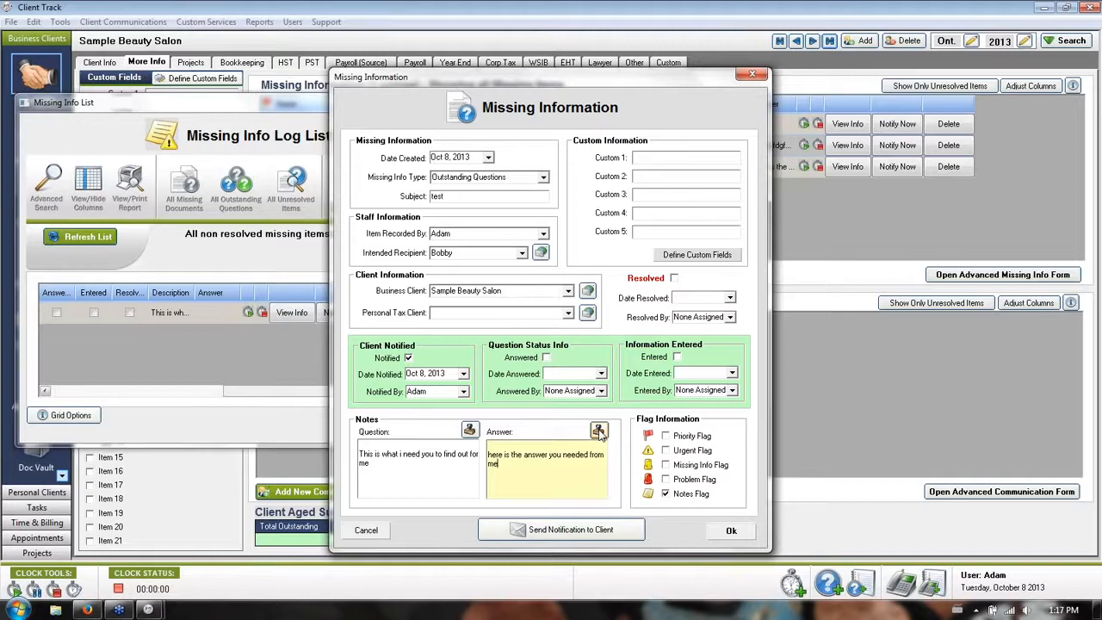
click(597, 429)
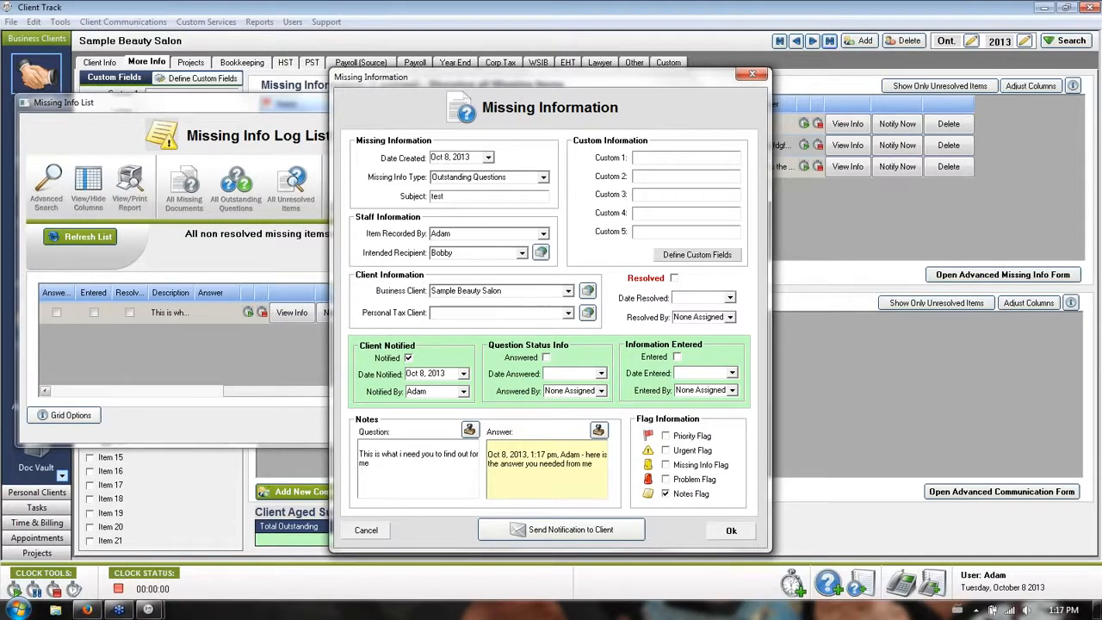
- Mark the question as answered and its information as entered, both dated Oct 8, 2013 and credited to the intended recipient
click(592, 464)
click(545, 358)
click(600, 391)
click(568, 430)
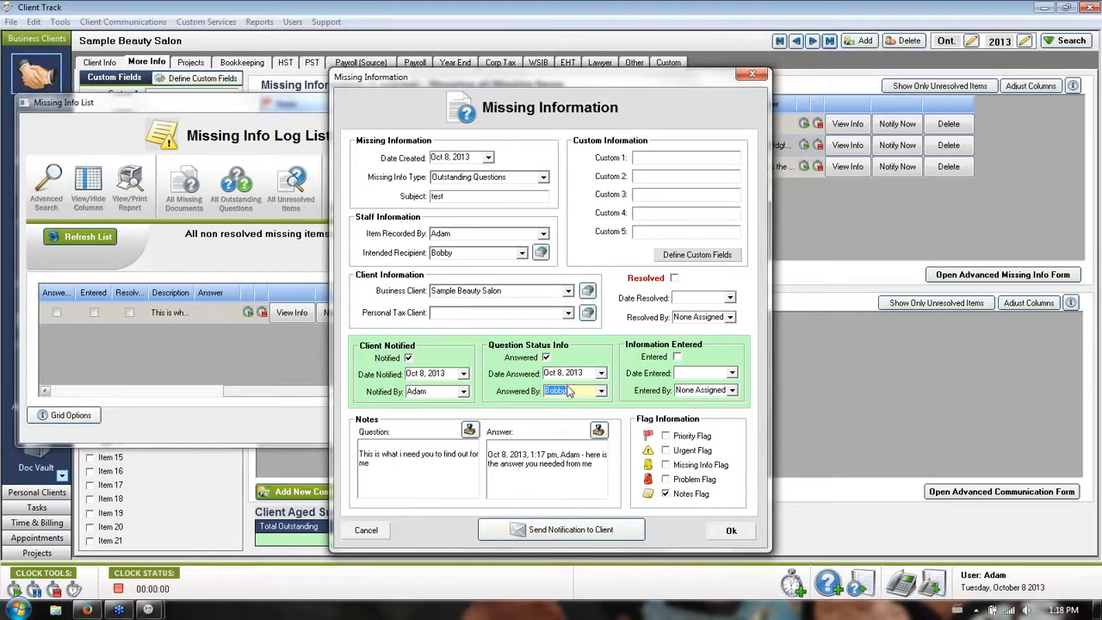
click(676, 356)
click(731, 389)
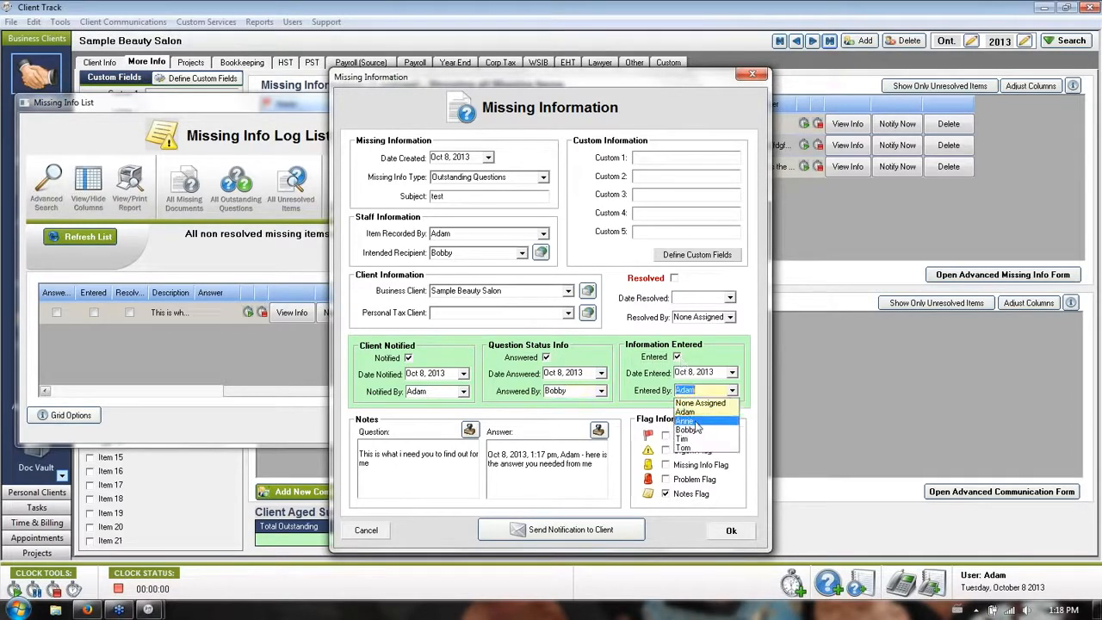
click(697, 428)
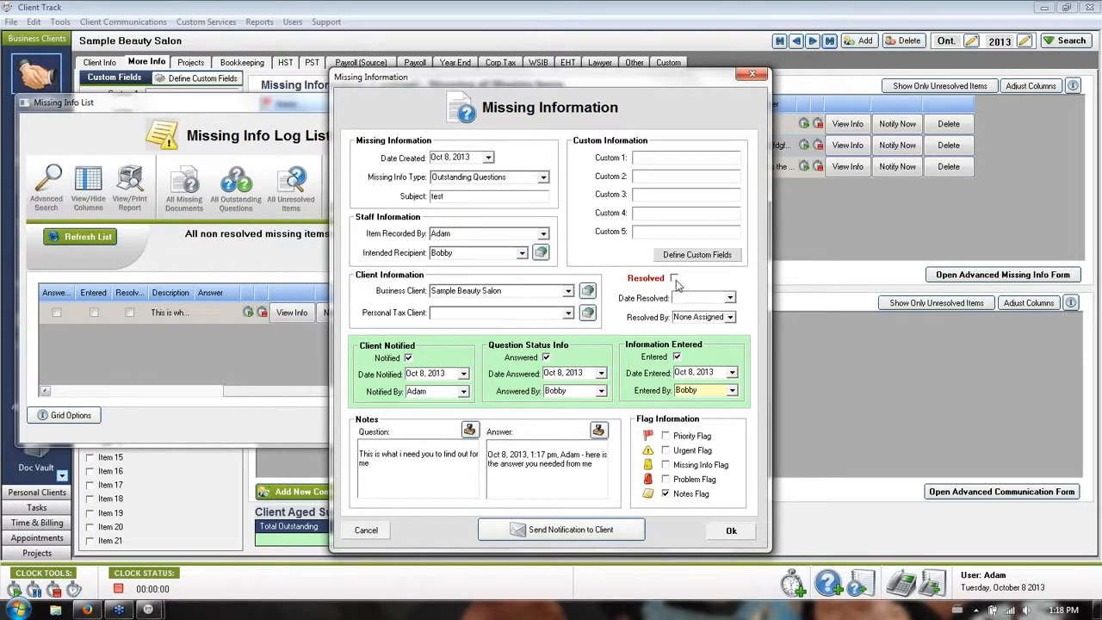
- Set the resolved date to Oct 8, 2013 and choose the intended recipient as the staff member who resolved the item
click(729, 298)
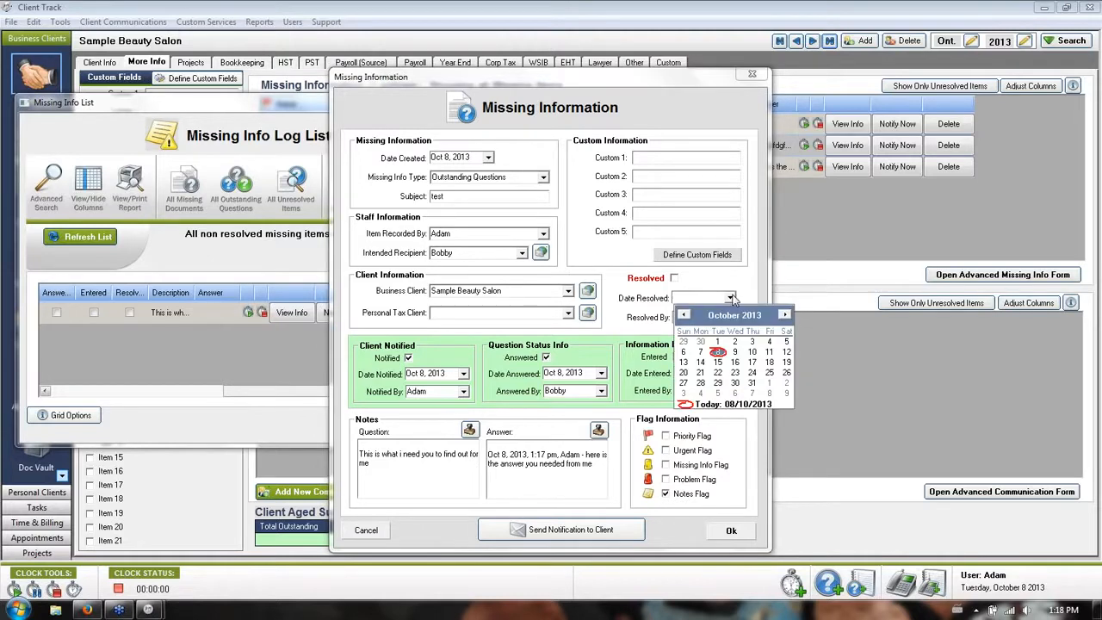
click(718, 352)
click(710, 358)
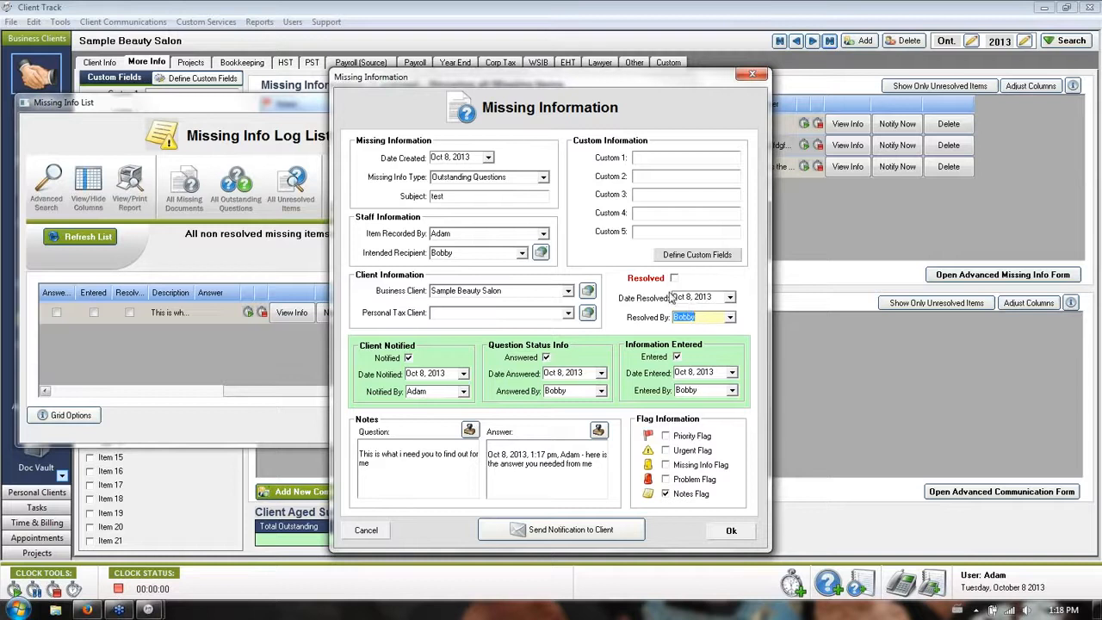
- Change the intended recipient to the staff member who recorded the item, then save the entry and close the missing info list
click(522, 252)
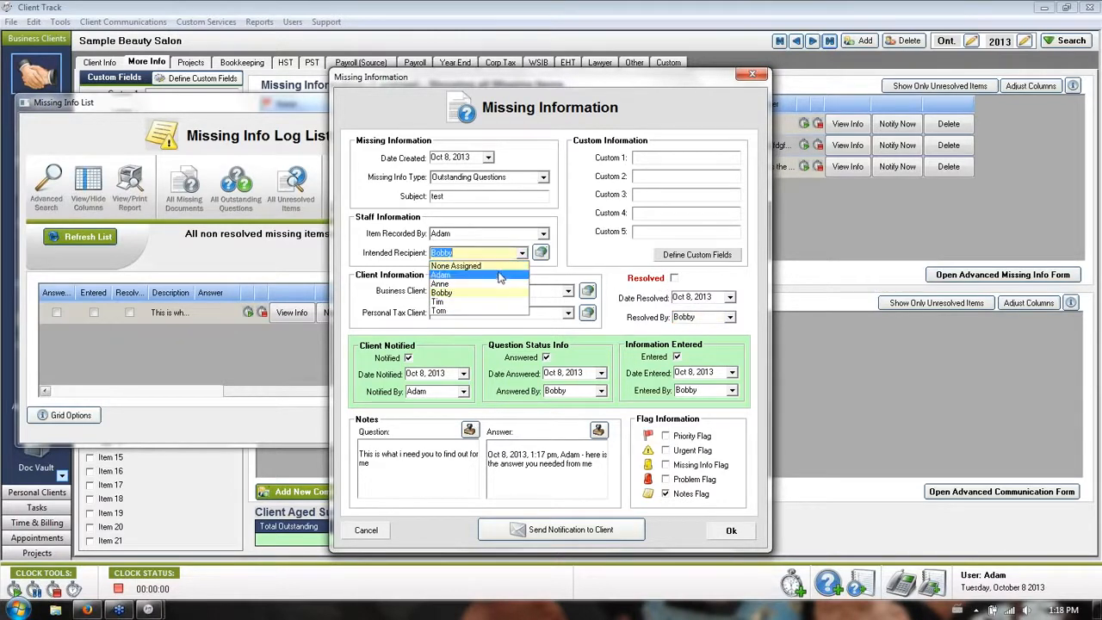
click(500, 275)
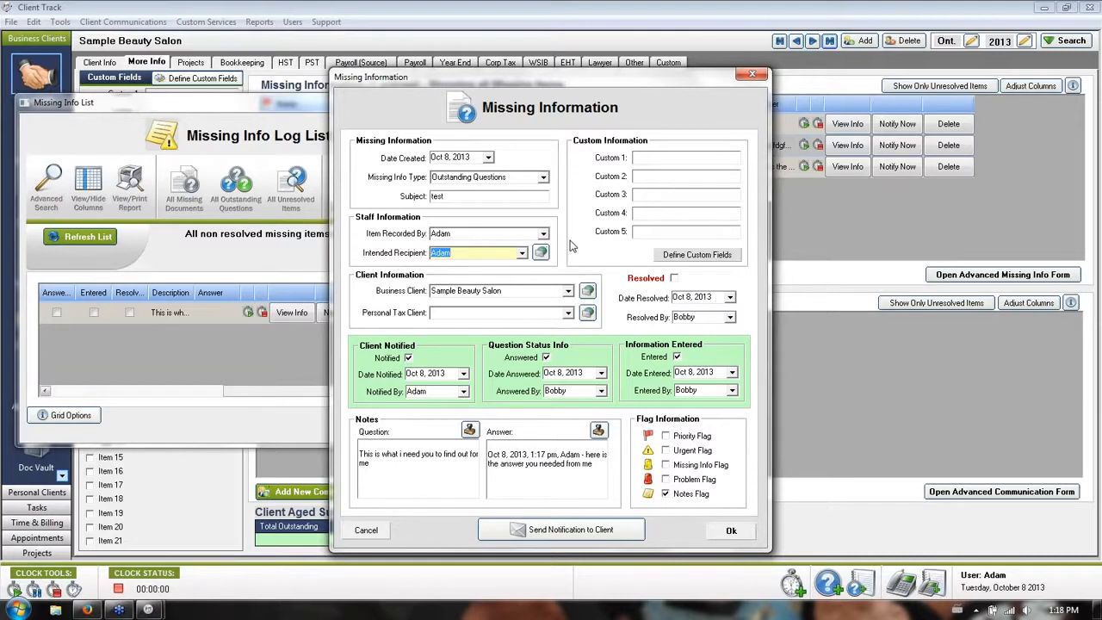
click(728, 532)
click(493, 423)
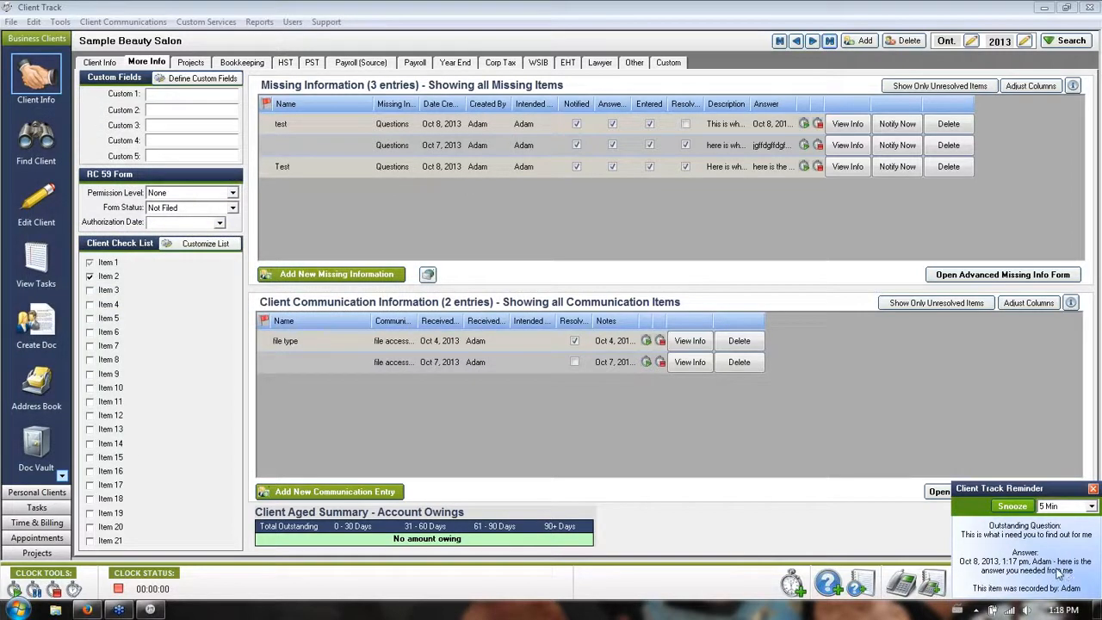
- Dismiss the answer reminder and open the "test" entry from the list of unresolved items intended for the current user
click(1092, 489)
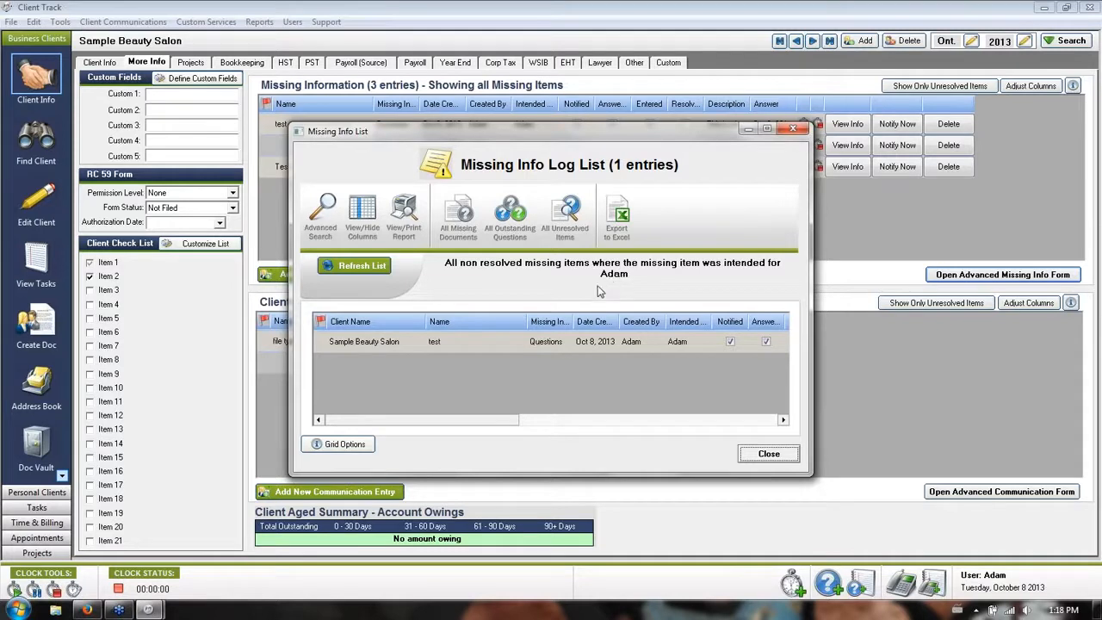
drag(480, 419, 611, 420)
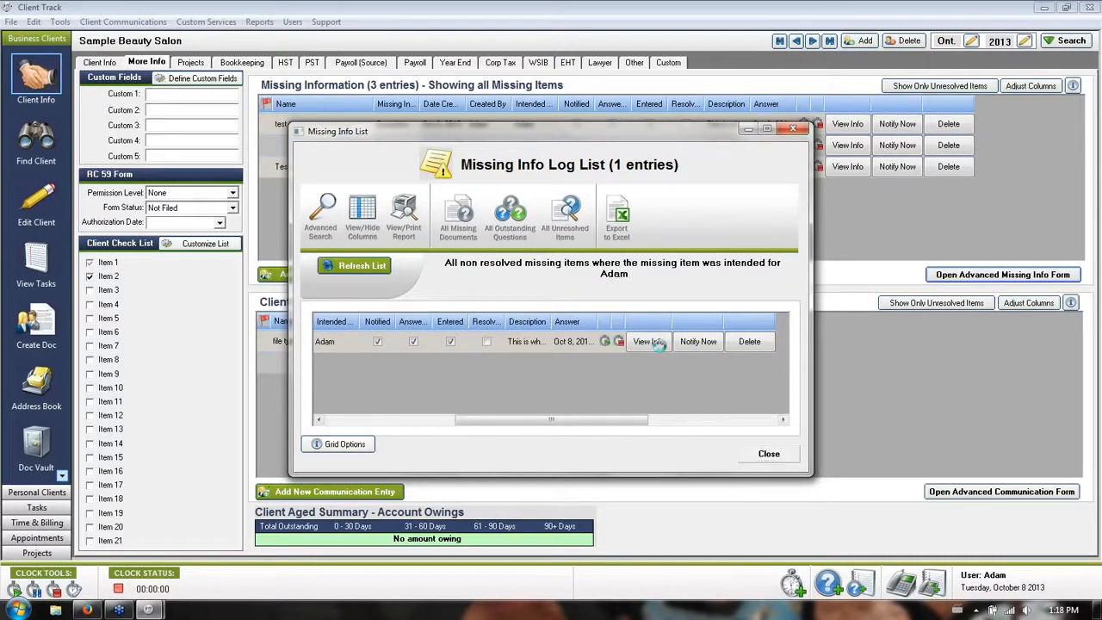
click(656, 344)
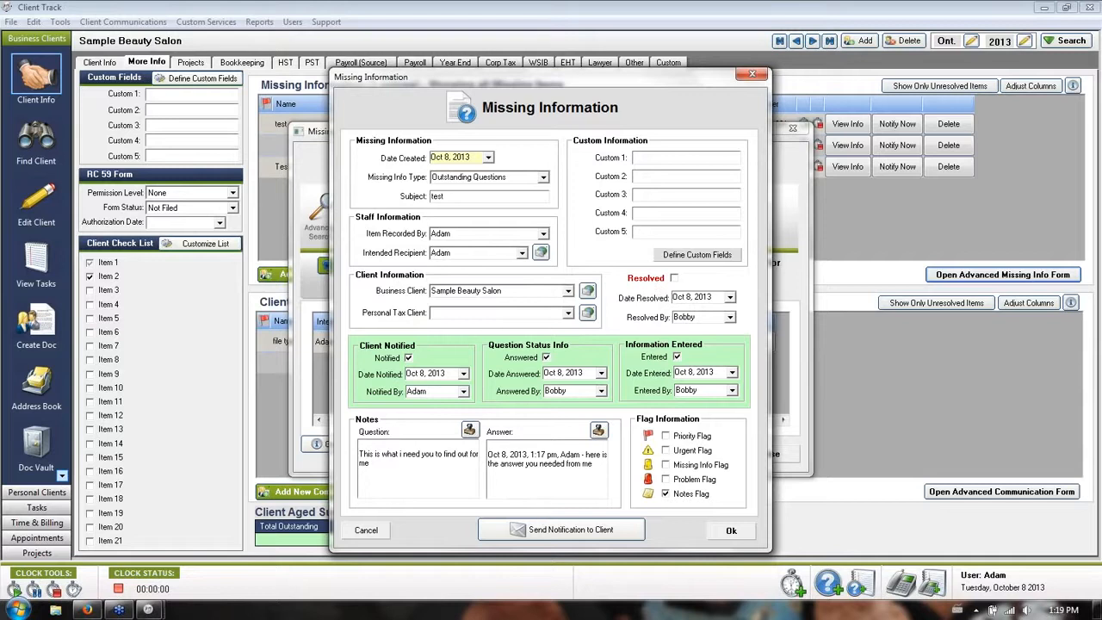
- Mark the "test" item as resolved, save it and close the missing info list
click(674, 277)
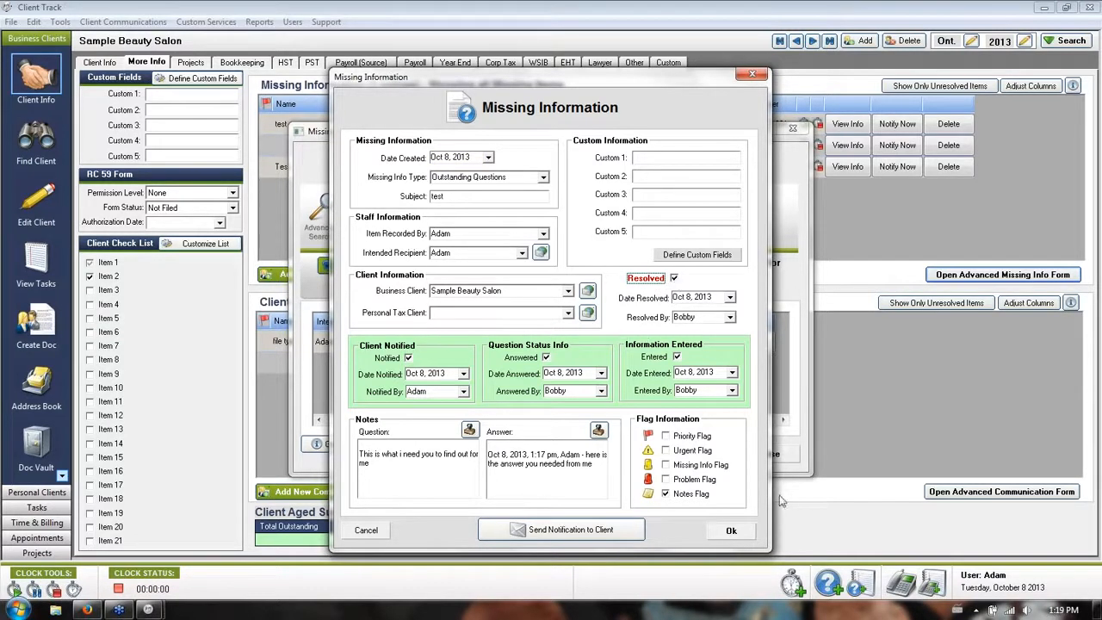
click(730, 531)
click(766, 454)
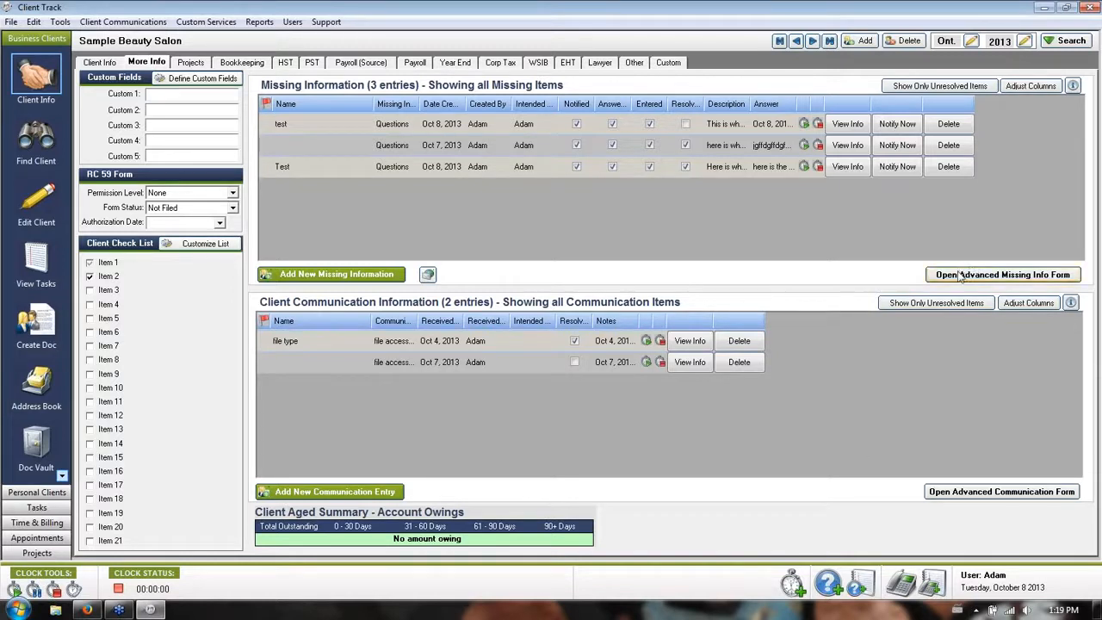
- Reopen the missing info list and set its advanced search to client Sample Beauty Salon, without intended recipient or resolved status filters
click(861, 584)
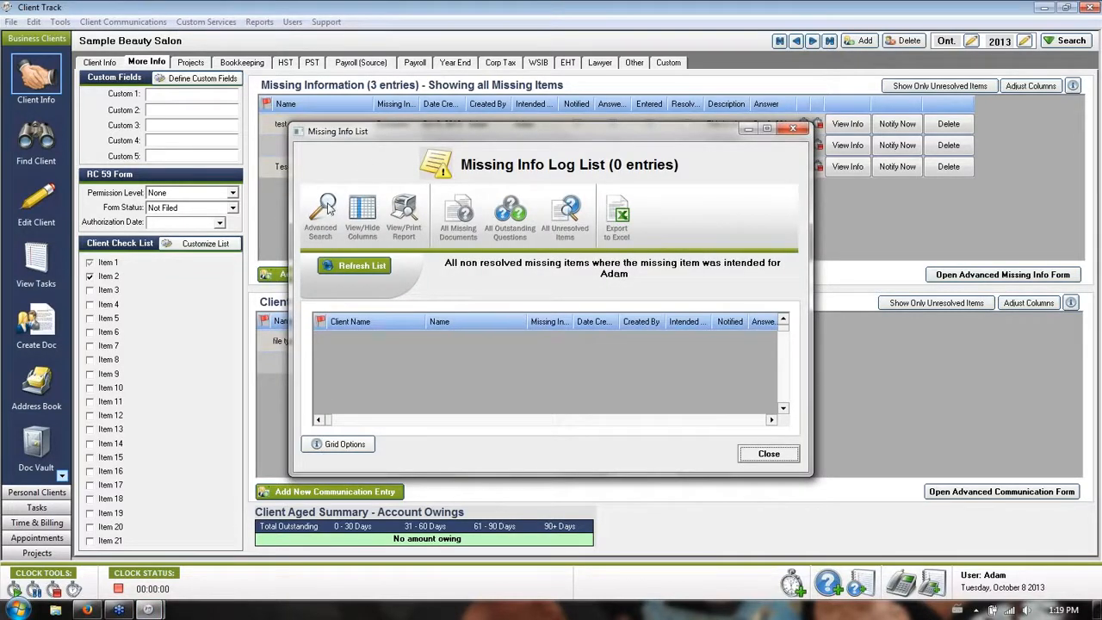
click(328, 207)
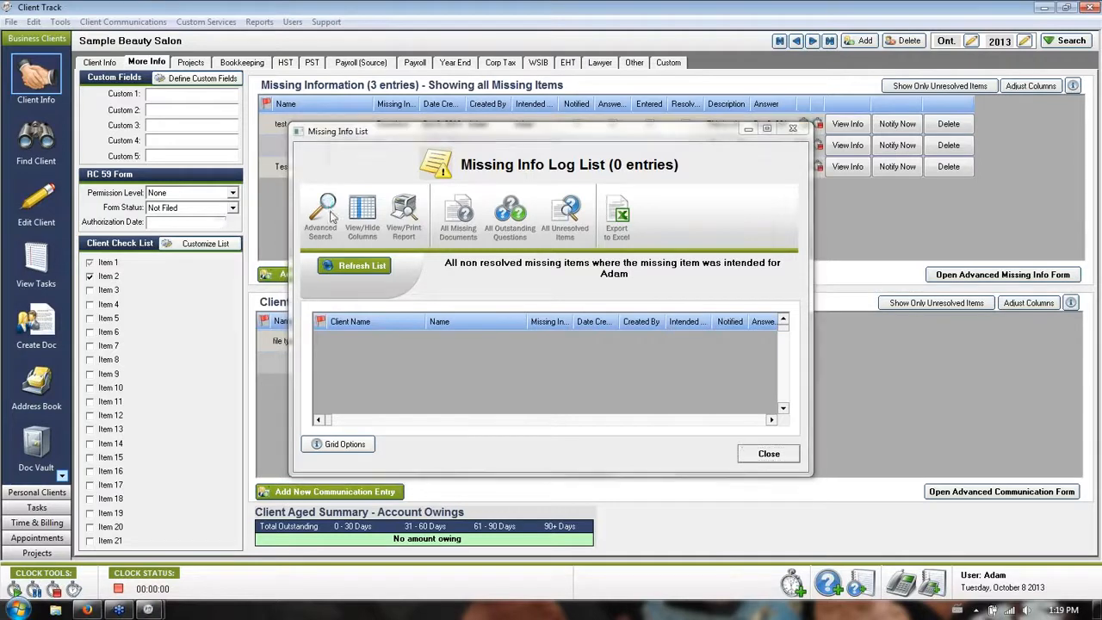
click(392, 254)
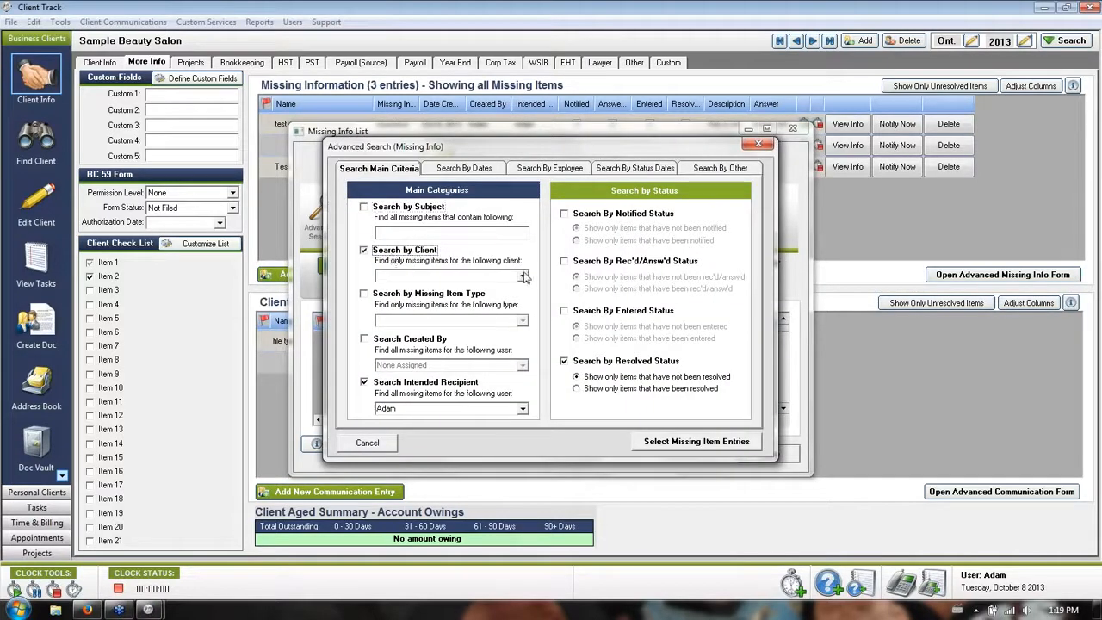
click(523, 276)
click(492, 290)
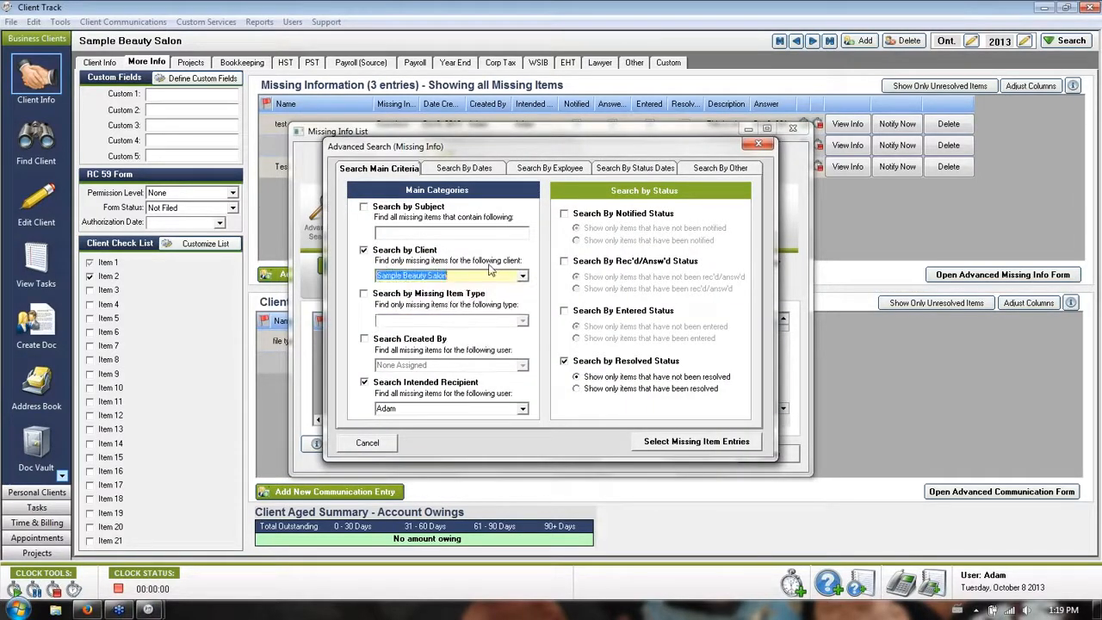
click(447, 384)
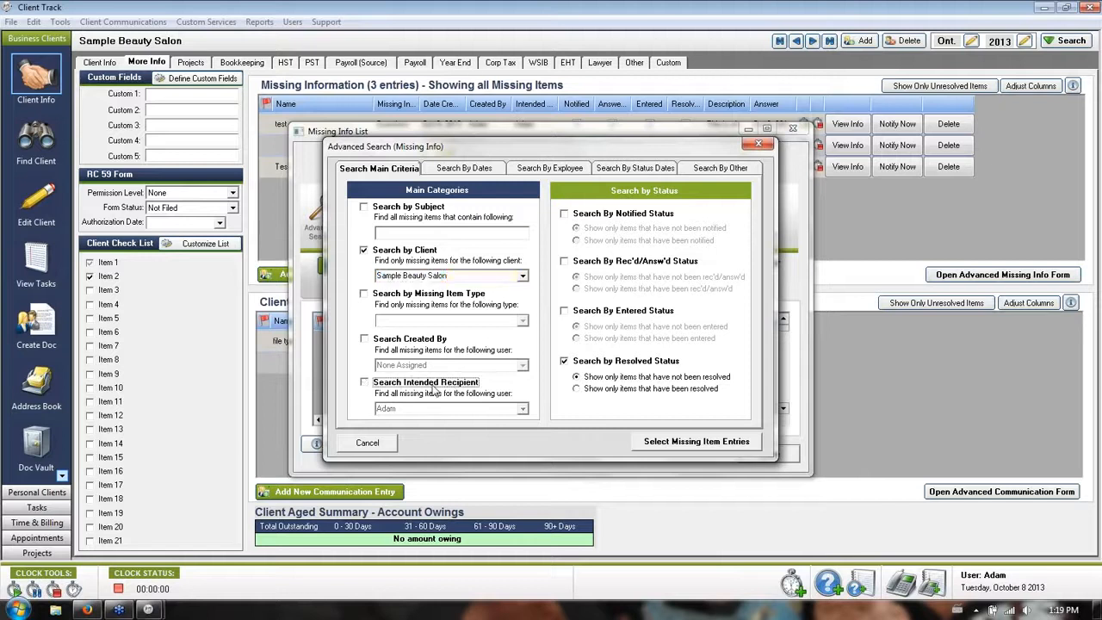
click(575, 364)
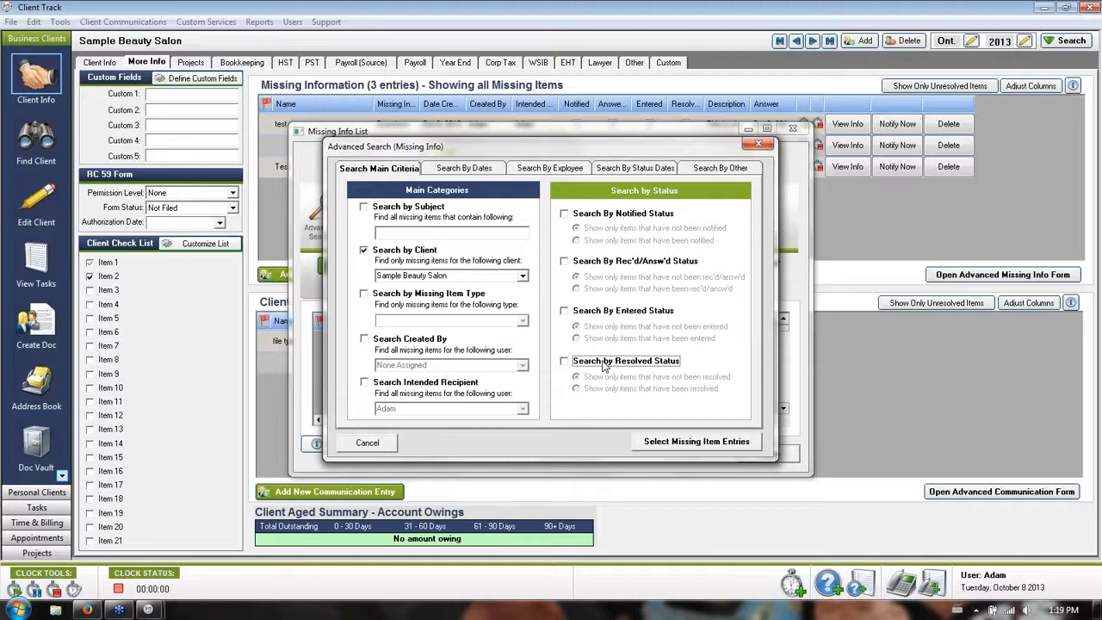
- Try an item created date range starting June 8, 2013 in the advanced search and switch that filter off again
click(479, 169)
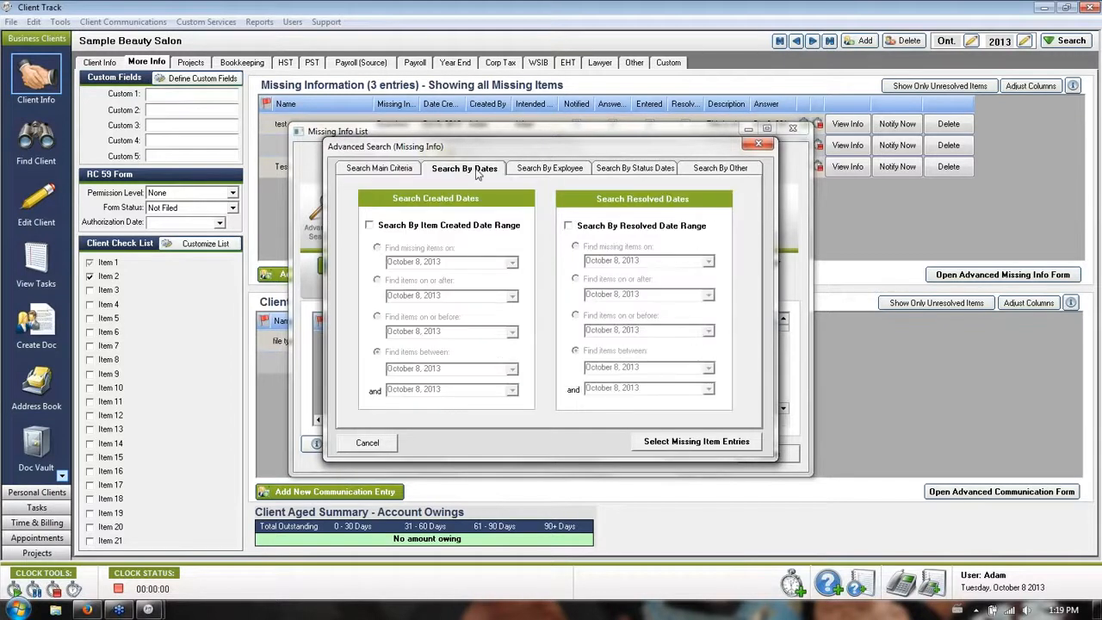
click(462, 228)
click(513, 369)
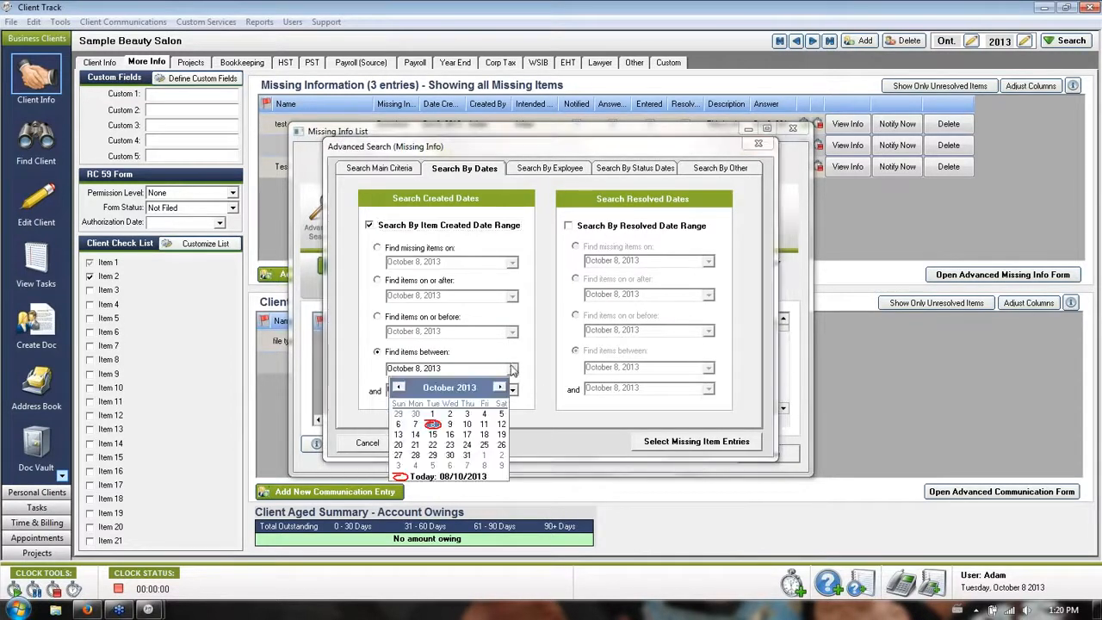
click(400, 386)
click(399, 386)
click(400, 386)
click(400, 387)
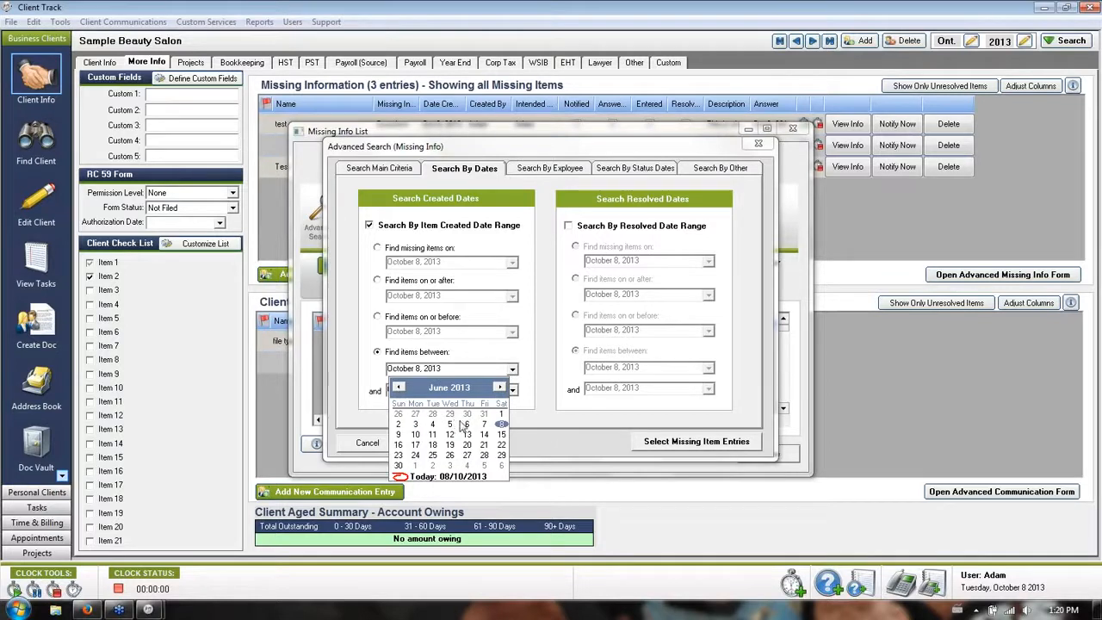
click(534, 357)
click(515, 225)
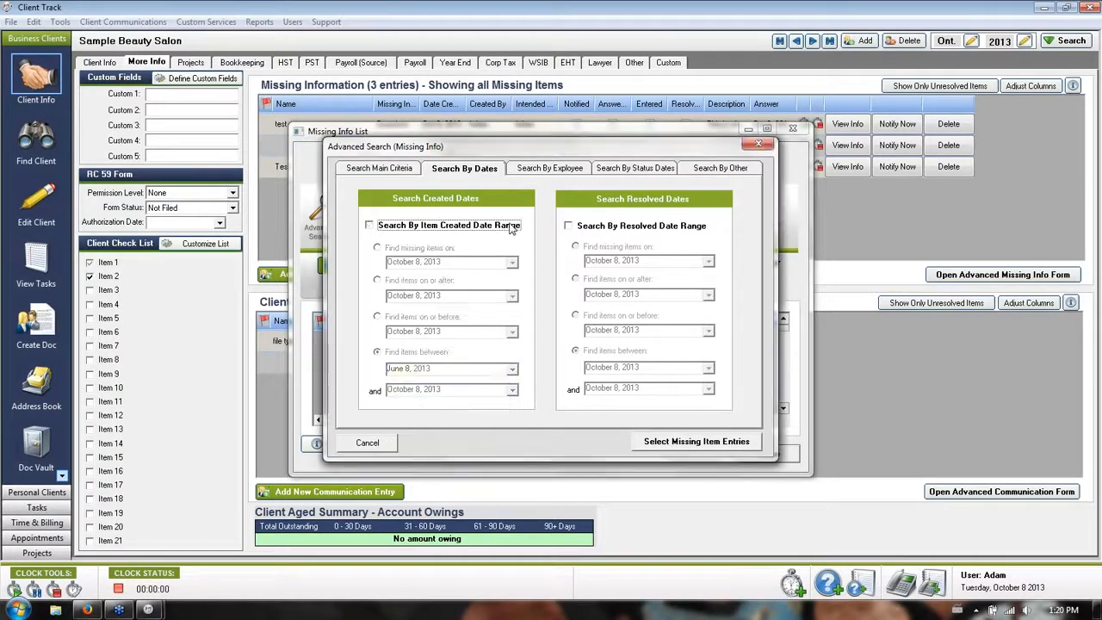
- Run the search and maximize the results list with wider Description and Answer columns
click(674, 442)
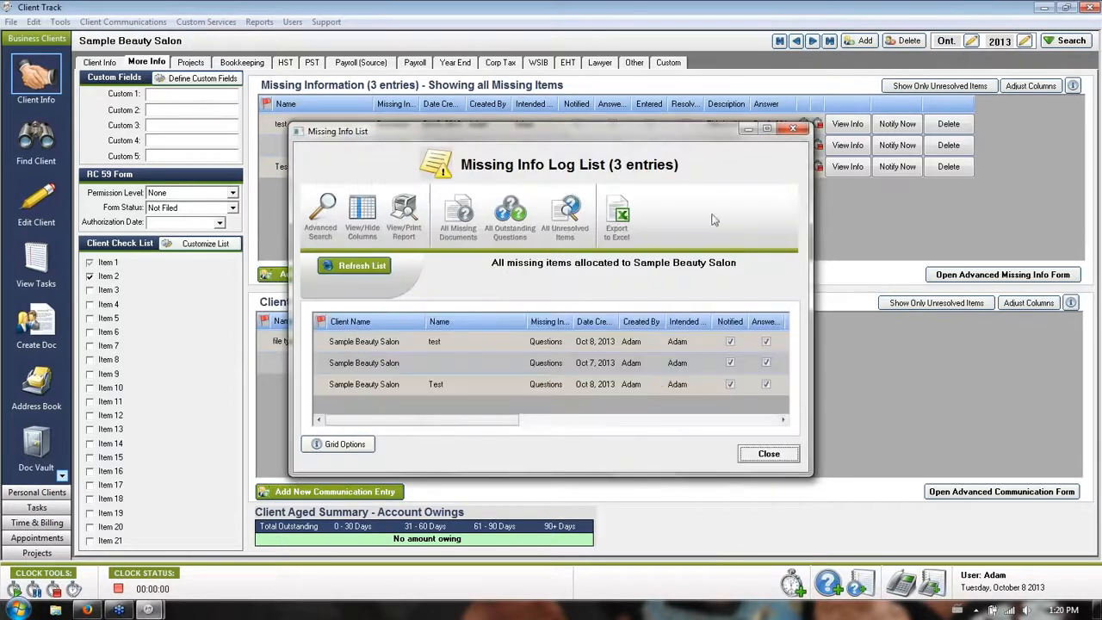
click(766, 129)
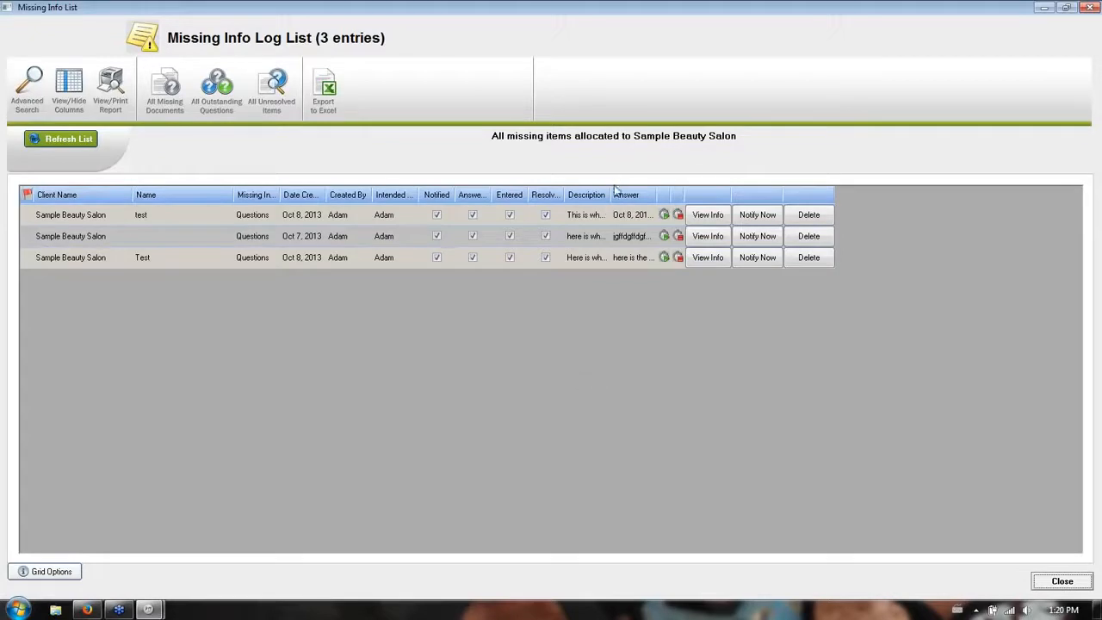
drag(613, 193, 831, 197)
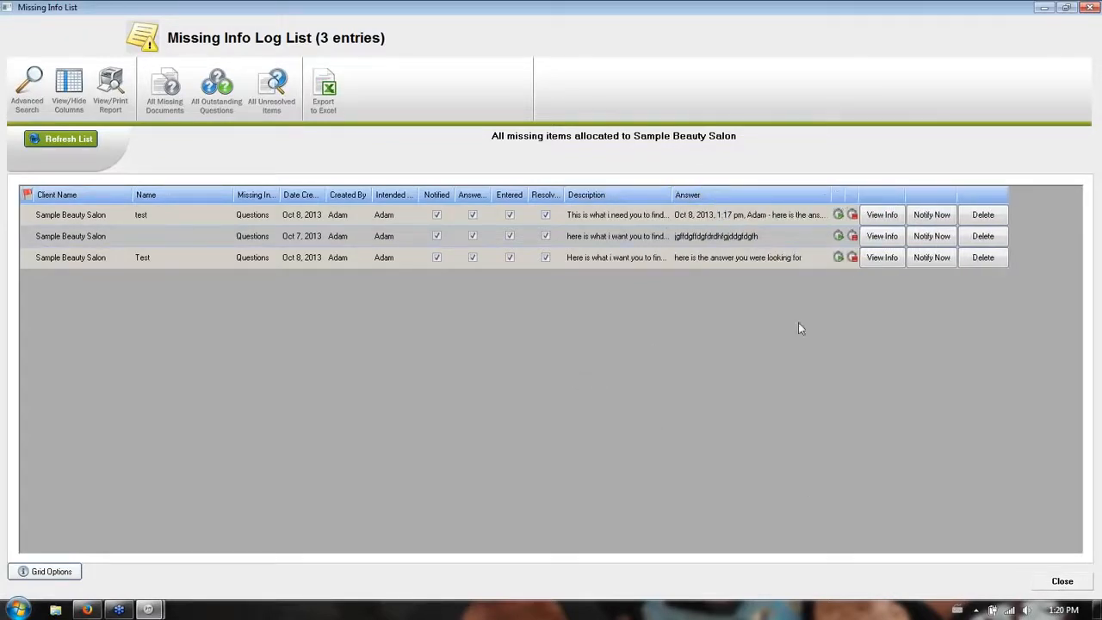